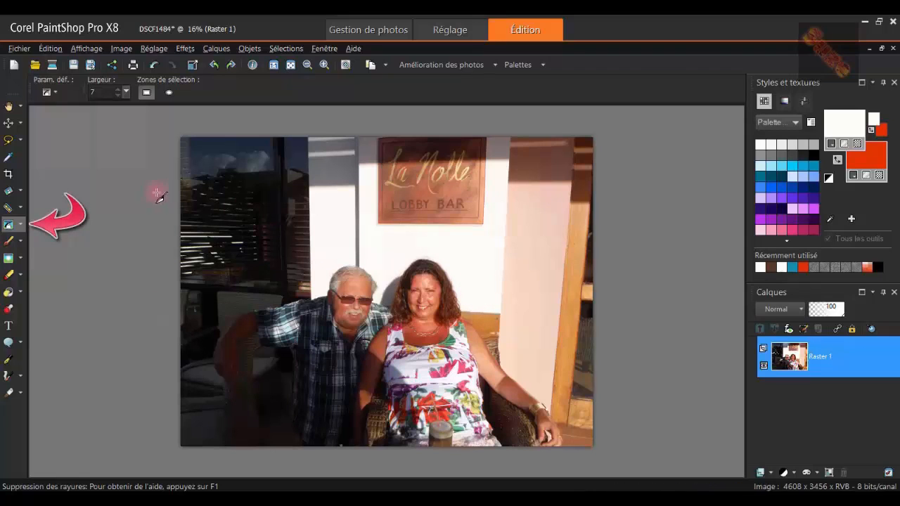
# Smooth the wrinkles under the woman's left eye with the Scratch Remover (Suppression de rayures) at width 7.
pyautogui.click(22, 226)
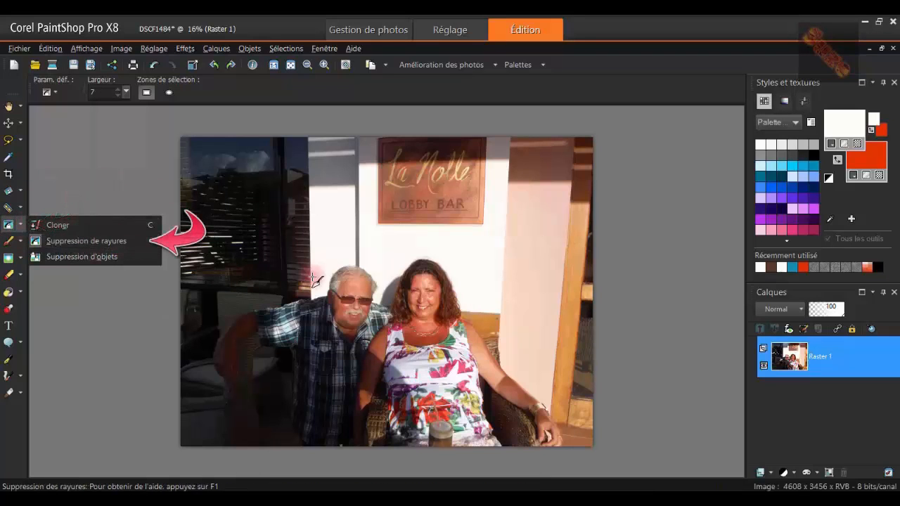
pyautogui.click(112, 240)
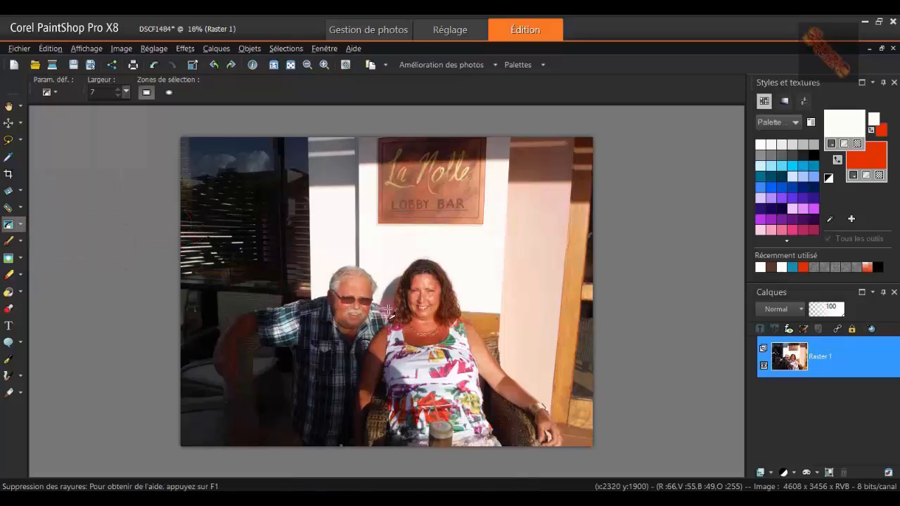
pyautogui.scroll(1, 389, 309)
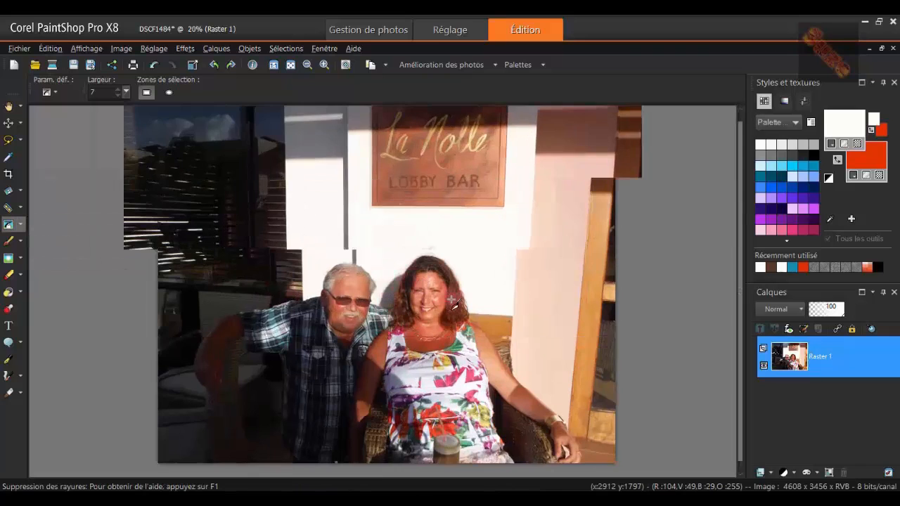
pyautogui.scroll(4, 453, 303)
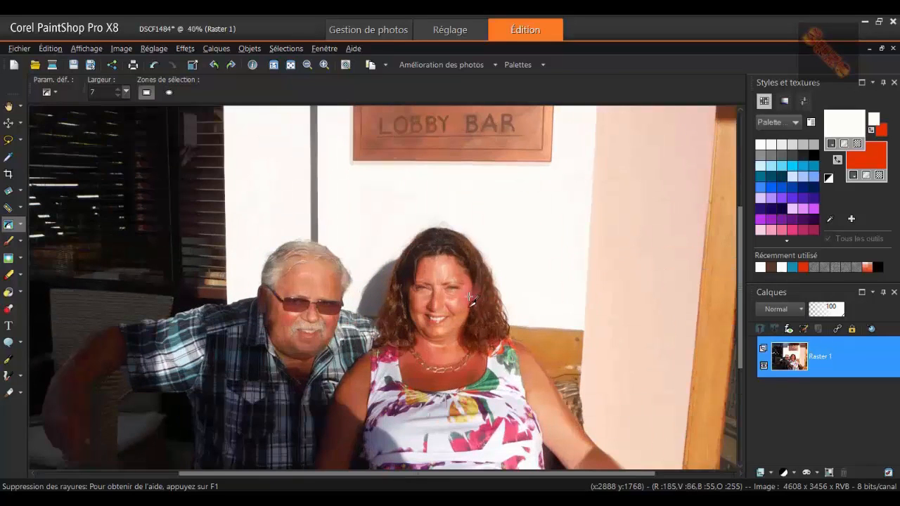
pyautogui.scroll(4, 469, 299)
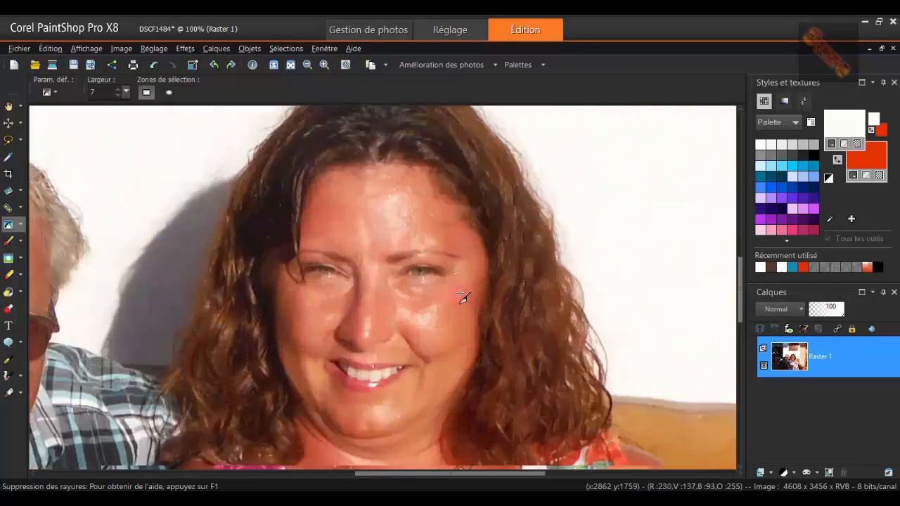
pyautogui.scroll(2, 457, 301)
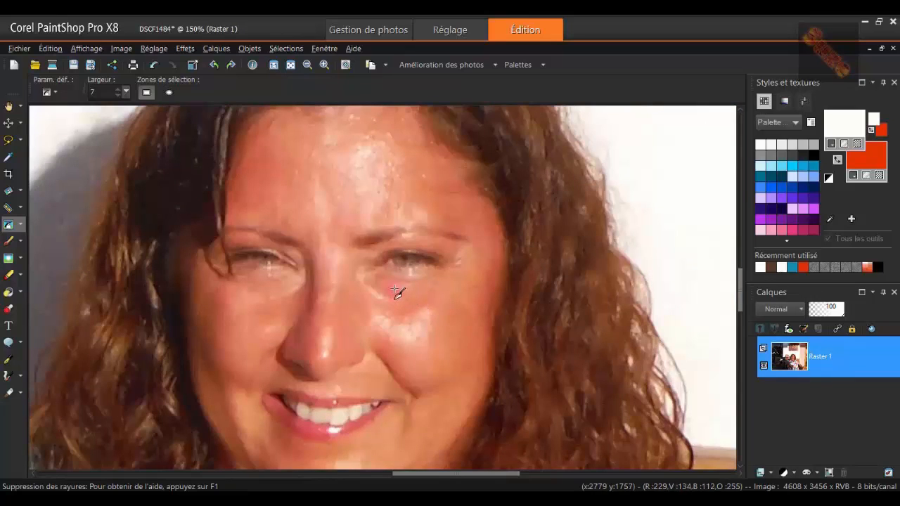
pyautogui.moveTo(386, 282); pyautogui.dragTo(403, 304)
pyautogui.moveTo(355, 268); pyautogui.dragTo(364, 276)
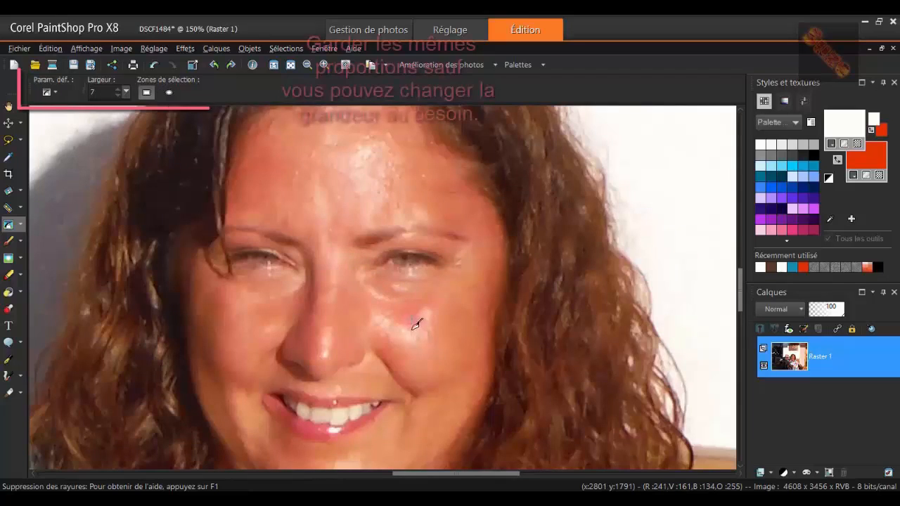
pyautogui.moveTo(401, 296); pyautogui.dragTo(367, 299)
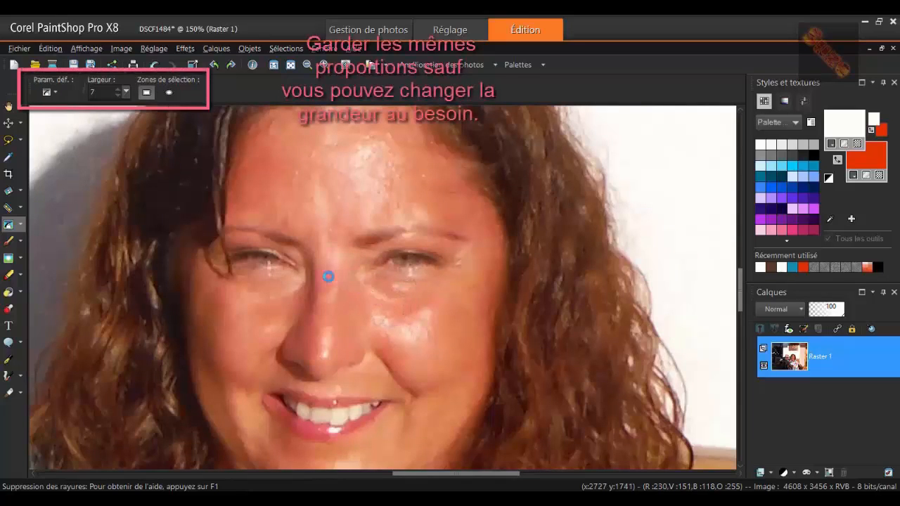
# Set the Scratch Remover width to 14 and smooth the skin between the woman's nose and left eye.
pyautogui.click(17, 226)
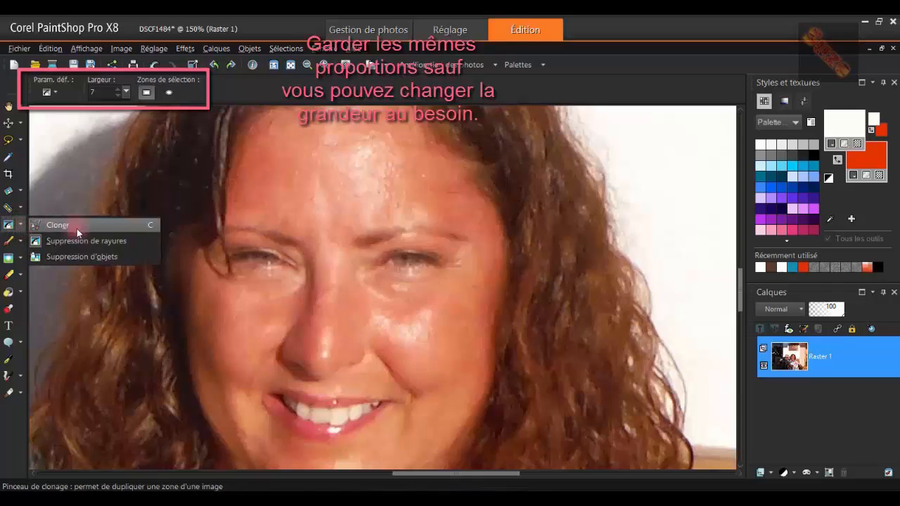
pyautogui.click(101, 241)
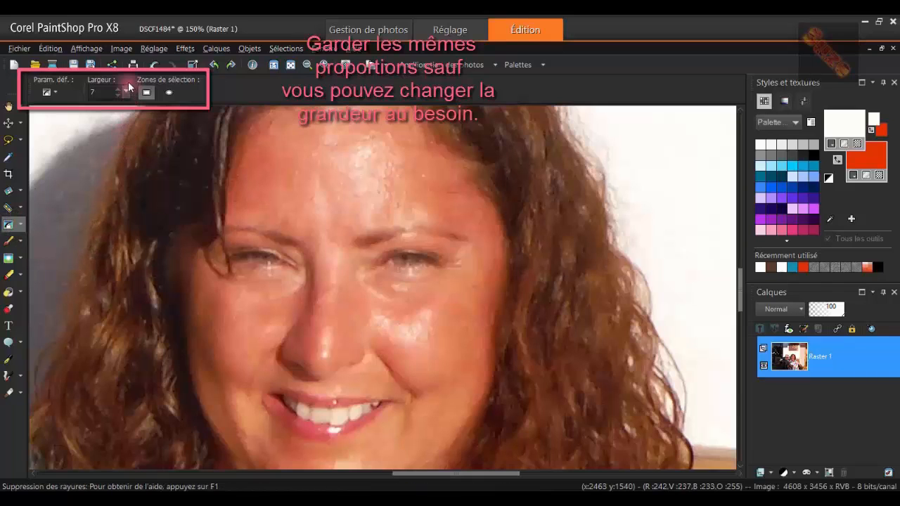
pyautogui.click(118, 90)
pyautogui.click(118, 90)
pyautogui.click(118, 90)
pyautogui.click(118, 90)
pyautogui.click(118, 90)
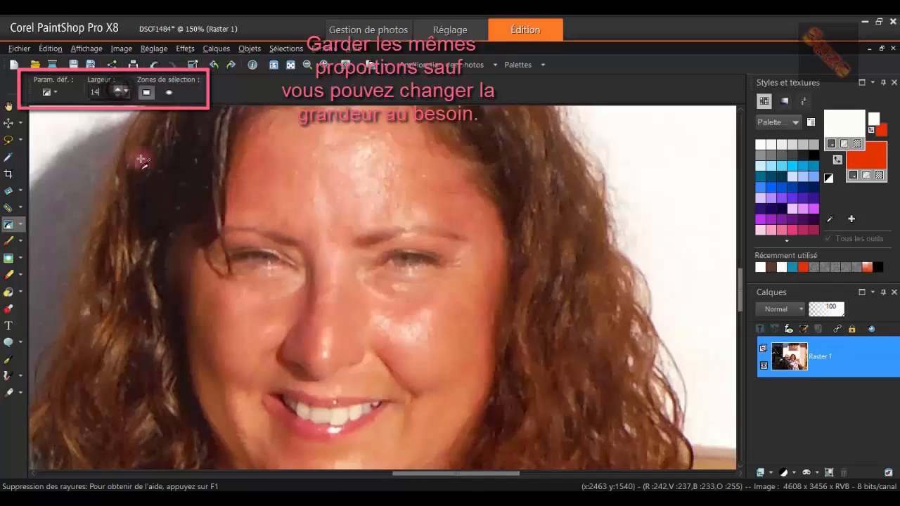
pyautogui.moveTo(359, 274); pyautogui.dragTo(382, 304)
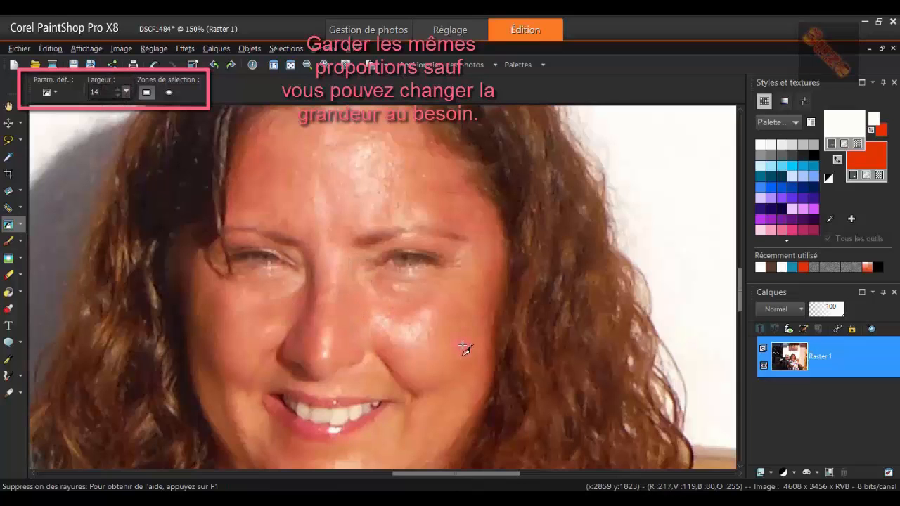
# Remove the remaining lines under the woman's left eye and the crow's feet at its outer corner.
pyautogui.scroll(2, 413, 331)
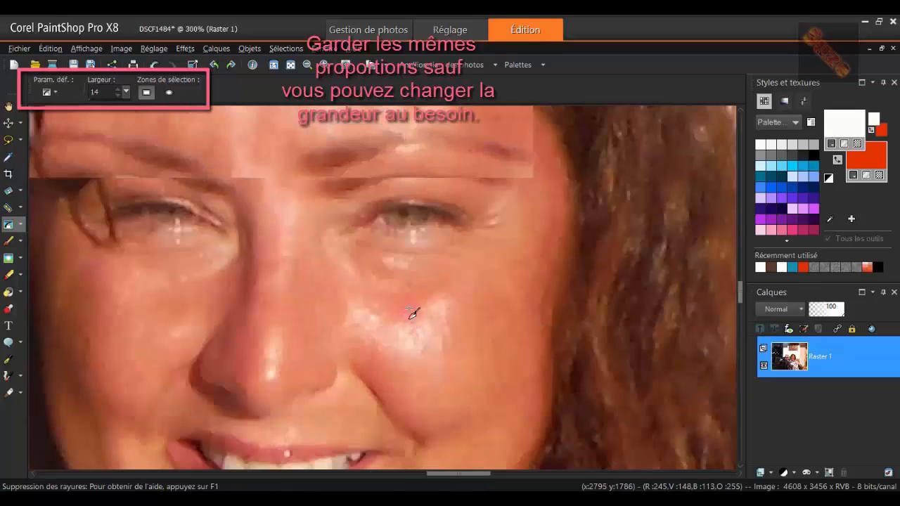
pyautogui.scroll(1, 412, 312)
pyautogui.moveTo(335, 232); pyautogui.dragTo(438, 251)
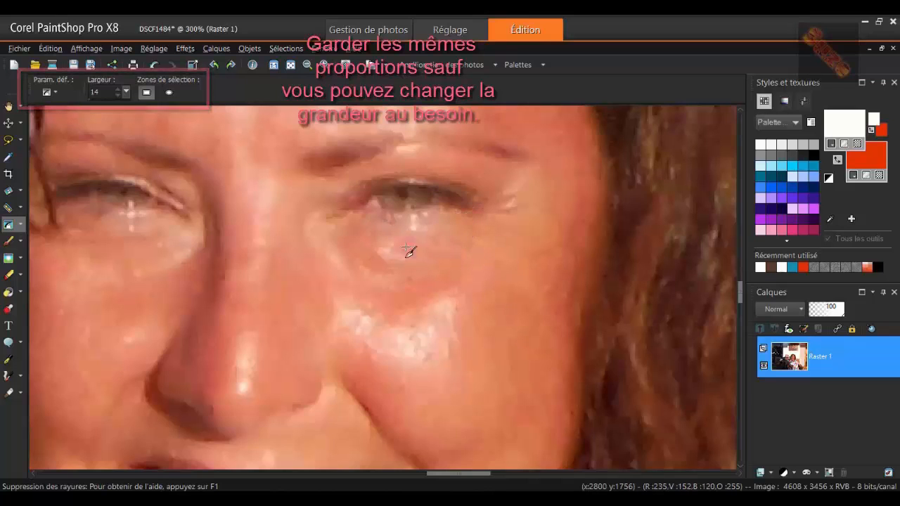
pyautogui.moveTo(375, 232); pyautogui.dragTo(508, 263)
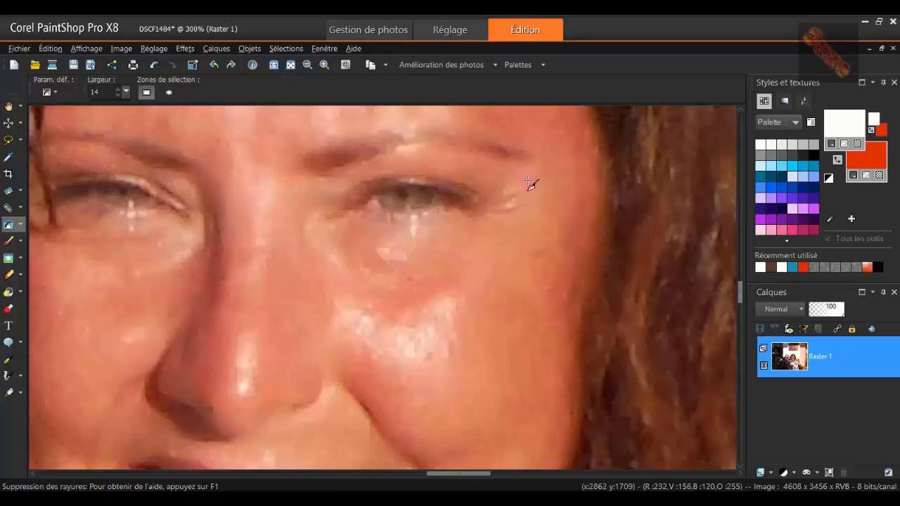
pyautogui.moveTo(528, 181); pyautogui.dragTo(485, 217)
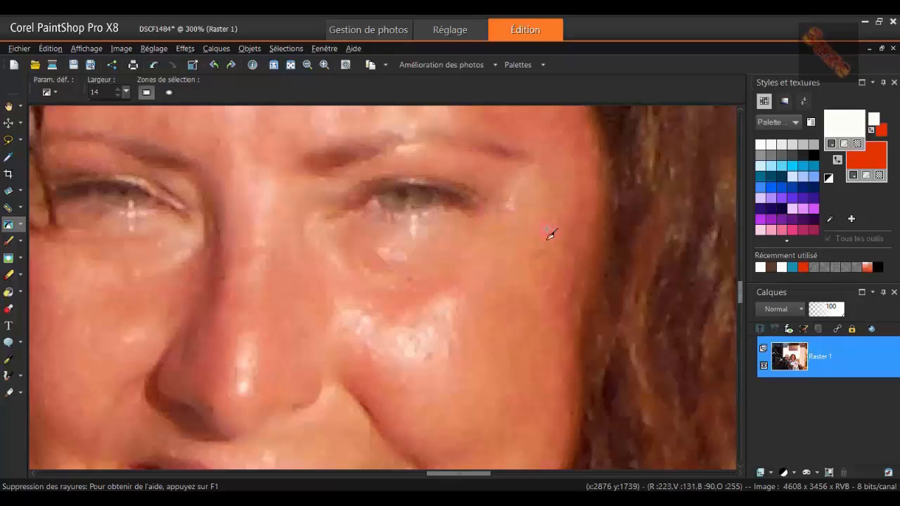
pyautogui.moveTo(551, 244); pyautogui.dragTo(513, 263)
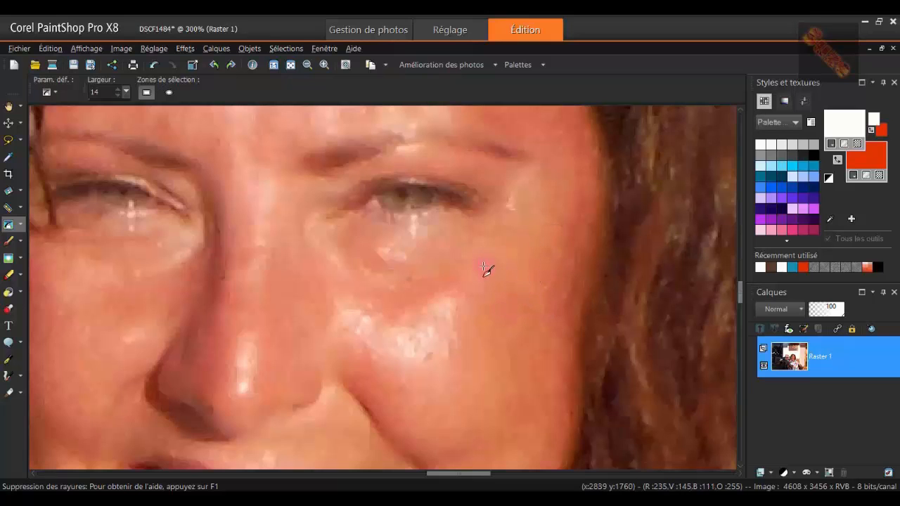
# Smooth the wrinkles and bag under the woman's right eye, including the fold toward her nose.
pyautogui.scroll(-1, 253, 250)
pyautogui.scroll(2, 156, 246)
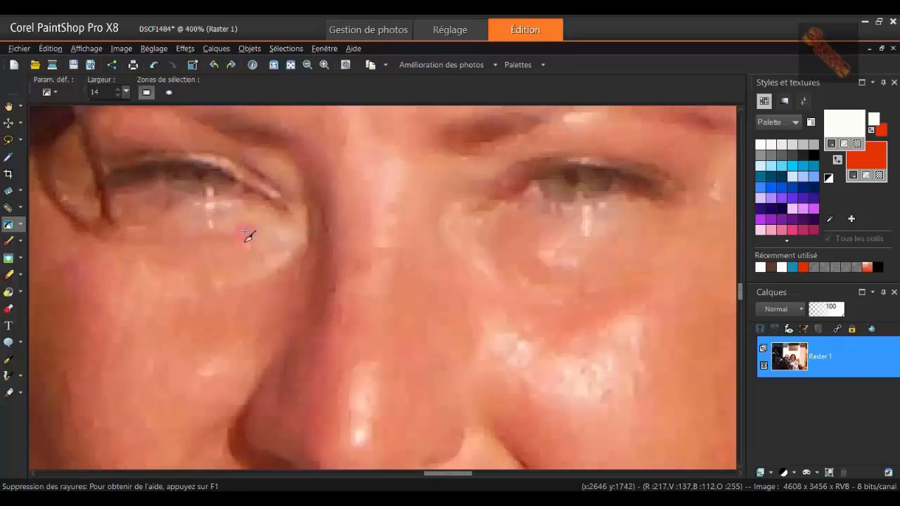
pyautogui.moveTo(246, 235); pyautogui.dragTo(110, 246)
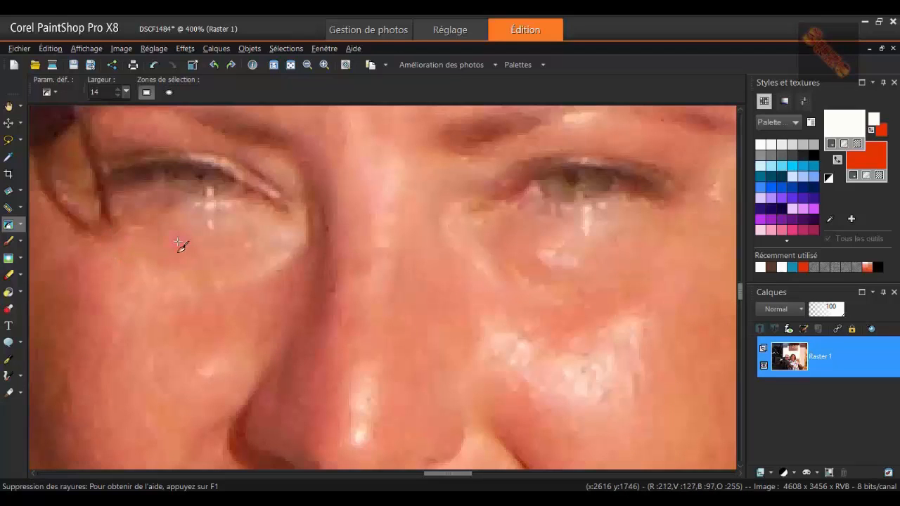
pyautogui.moveTo(163, 224); pyautogui.dragTo(124, 215)
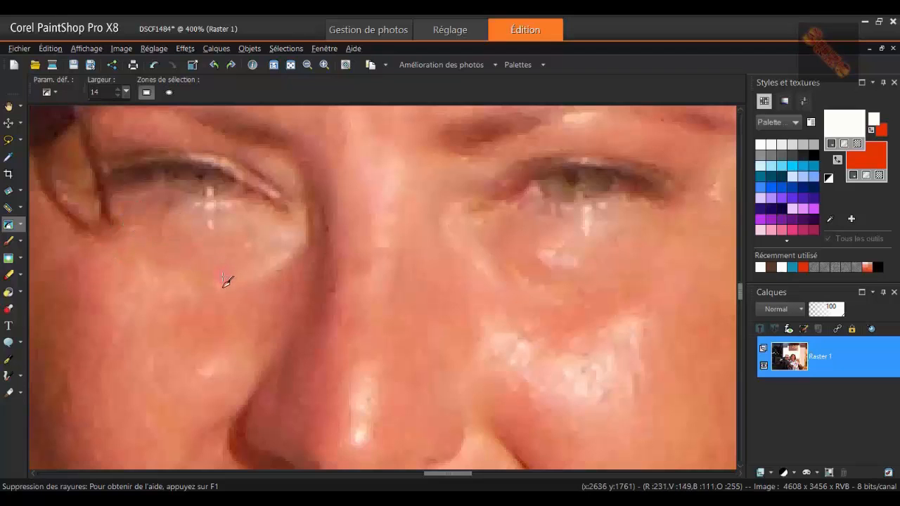
pyautogui.moveTo(285, 263); pyautogui.dragTo(238, 298)
pyautogui.moveTo(308, 237); pyautogui.dragTo(237, 297)
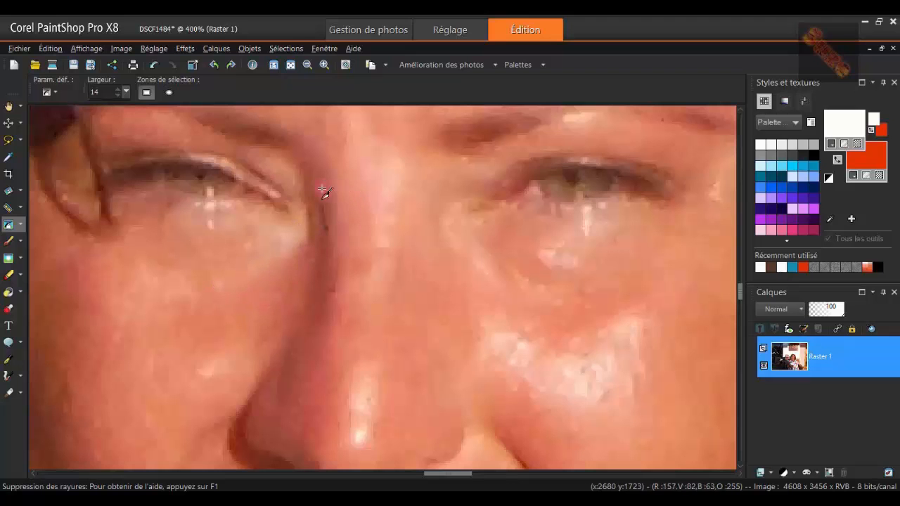
# Remove the wrinkles and blemishes on the woman's forehead above her eyebrows with repeated Scratch Remover strokes.
pyautogui.scroll(-5, 380, 280)
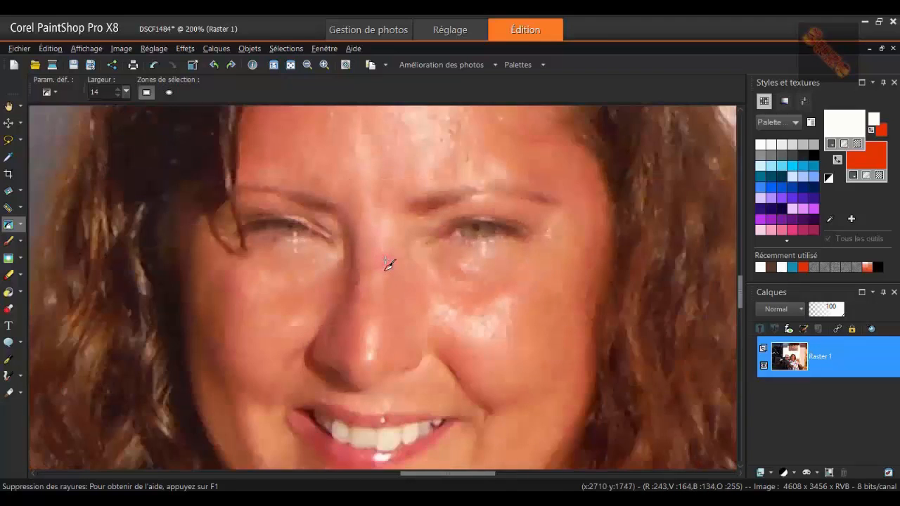
pyautogui.scroll(3, 422, 163)
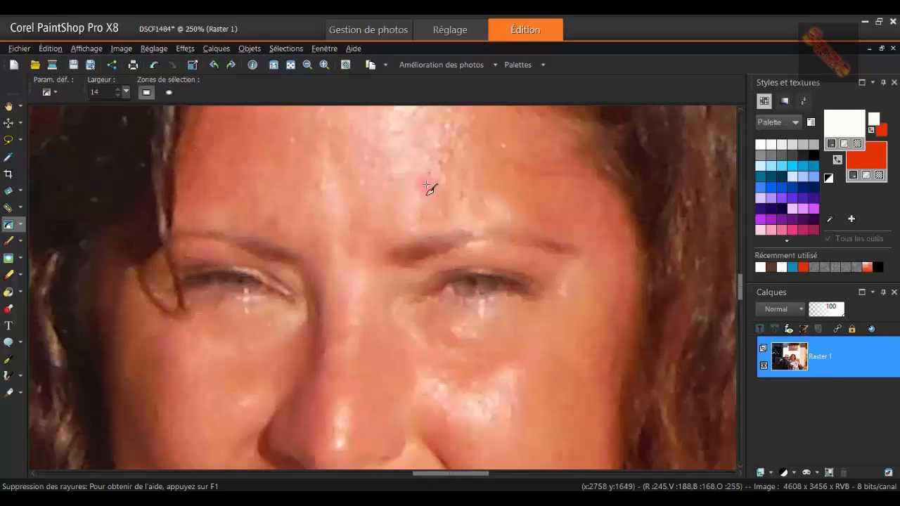
pyautogui.moveTo(397, 173); pyautogui.dragTo(502, 177)
pyautogui.moveTo(396, 216); pyautogui.dragTo(498, 204)
pyautogui.moveTo(515, 148); pyautogui.dragTo(409, 142)
pyautogui.moveTo(475, 151); pyautogui.dragTo(388, 150)
pyautogui.moveTo(455, 178); pyautogui.dragTo(402, 157)
pyautogui.moveTo(461, 162); pyautogui.dragTo(296, 184)
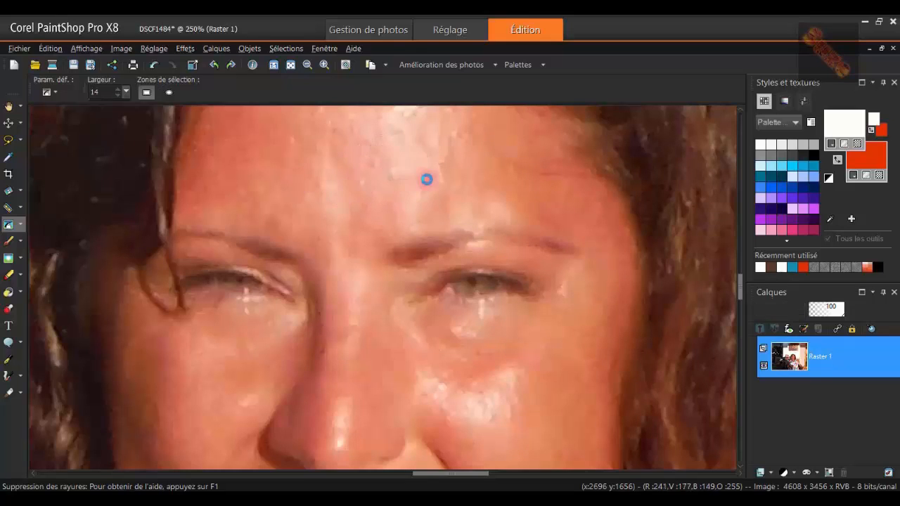
pyautogui.moveTo(333, 157); pyautogui.dragTo(283, 138)
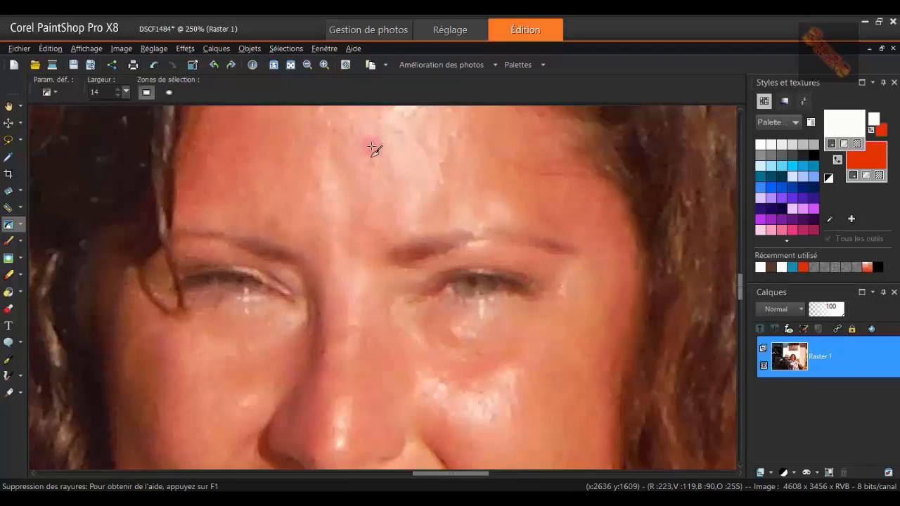
pyautogui.moveTo(359, 130); pyautogui.dragTo(307, 124)
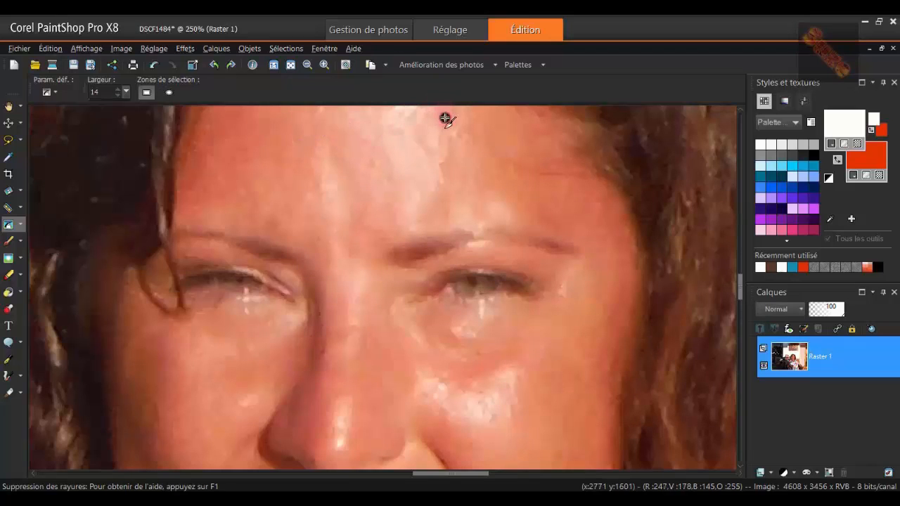
pyautogui.moveTo(446, 119); pyautogui.dragTo(349, 124)
# Smooth the marks on the woman's upper forehead near the hairline and down the left side of her forehead.
pyautogui.scroll(3, 454, 106)
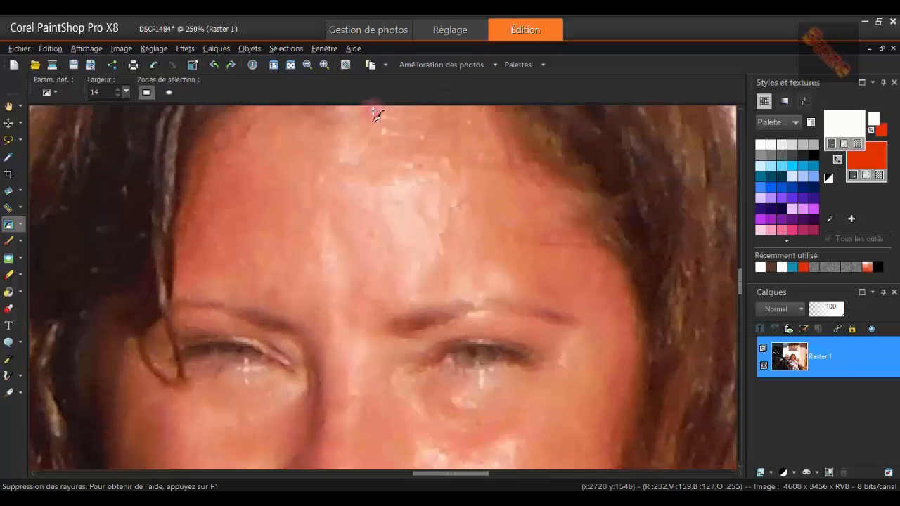
pyautogui.moveTo(461, 193); pyautogui.dragTo(374, 194)
pyautogui.moveTo(427, 173); pyautogui.dragTo(366, 184)
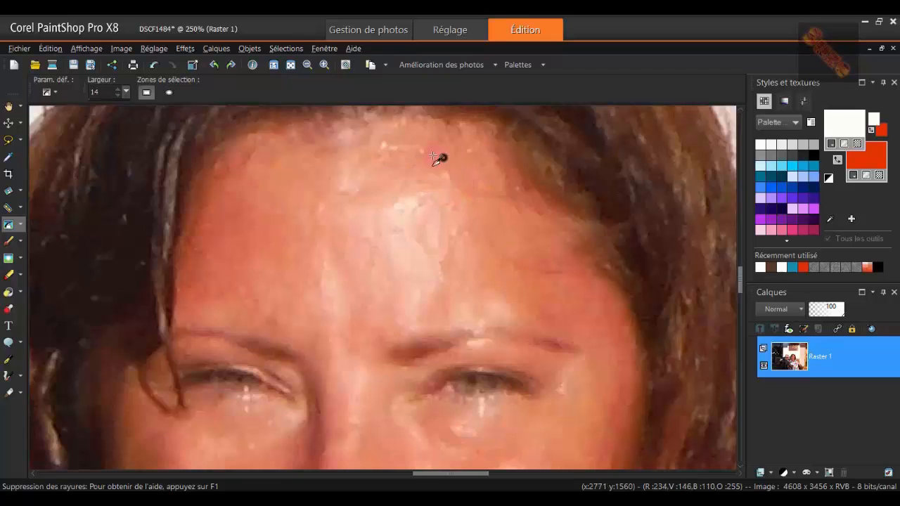
pyautogui.moveTo(434, 156); pyautogui.dragTo(362, 137)
pyautogui.moveTo(458, 160); pyautogui.dragTo(433, 187)
pyautogui.moveTo(473, 215); pyautogui.dragTo(469, 293)
# Smooth the vertical crease beside the left corner of the woman's mouth.
pyautogui.scroll(-4, 469, 293)
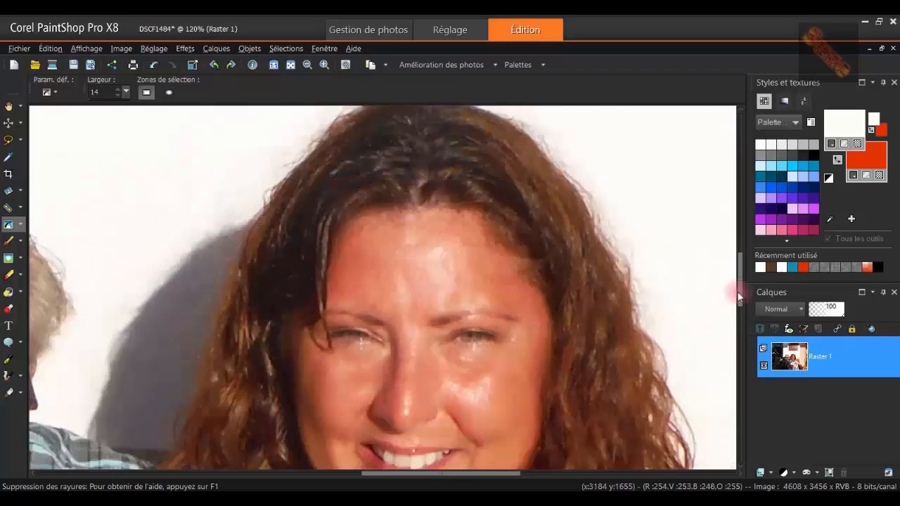
pyautogui.moveTo(739, 294); pyautogui.dragTo(740, 331)
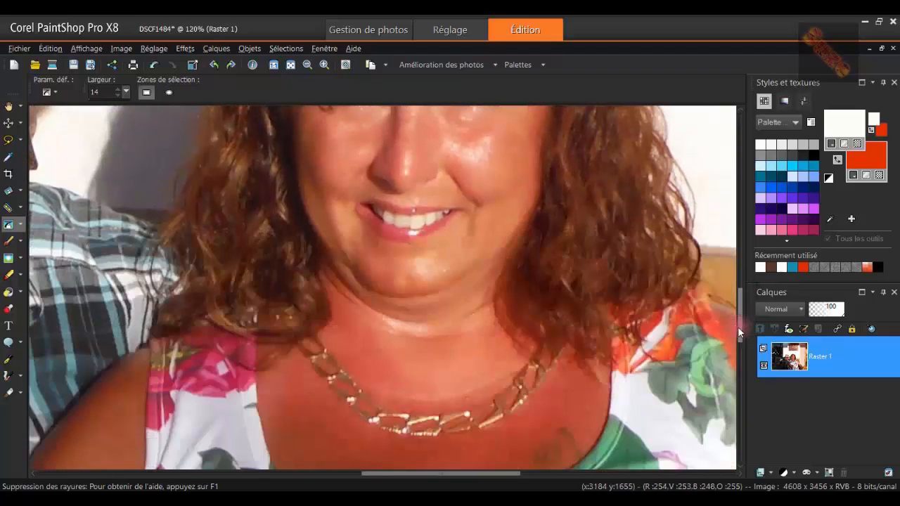
pyautogui.scroll(2, 472, 279)
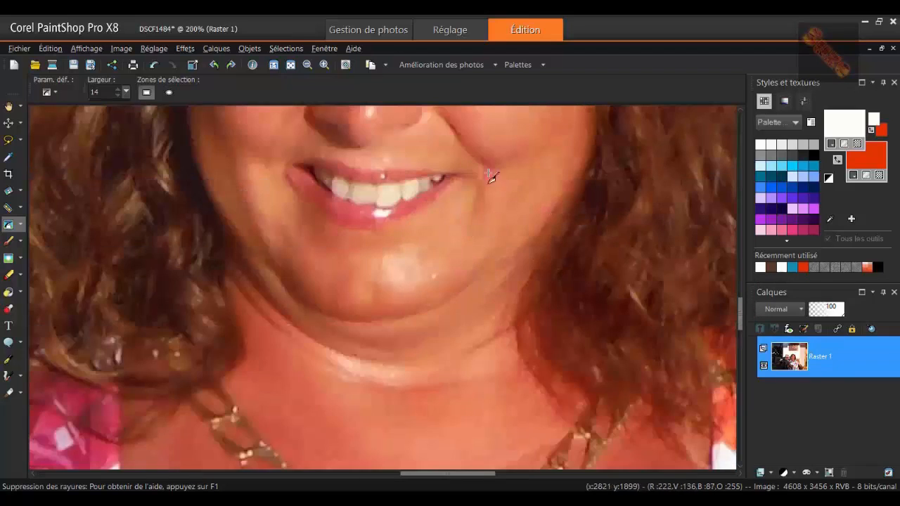
pyautogui.moveTo(484, 162); pyautogui.dragTo(477, 210)
pyautogui.moveTo(489, 167); pyautogui.dragTo(480, 232)
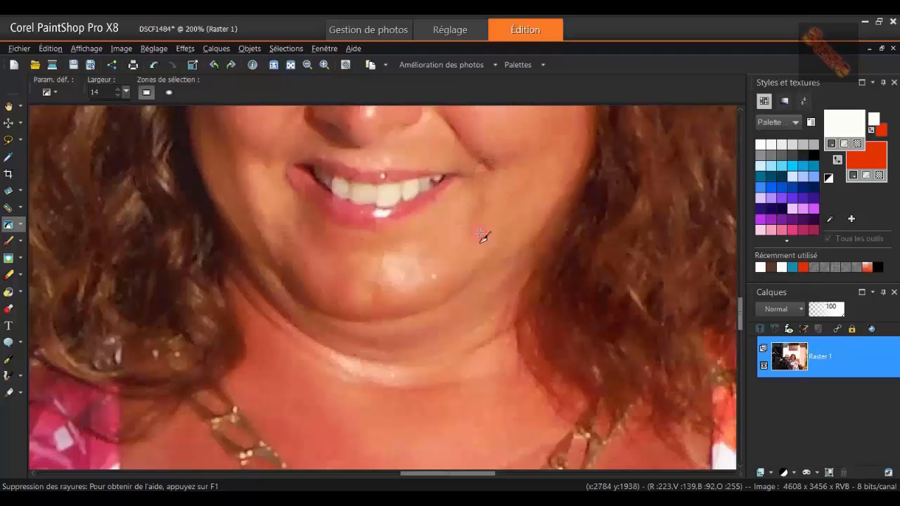
# Soften the smile line running from the woman's nose past the right corner of her mouth.
pyautogui.moveTo(281, 125); pyautogui.dragTo(267, 172)
pyautogui.moveTo(285, 121); pyautogui.dragTo(263, 176)
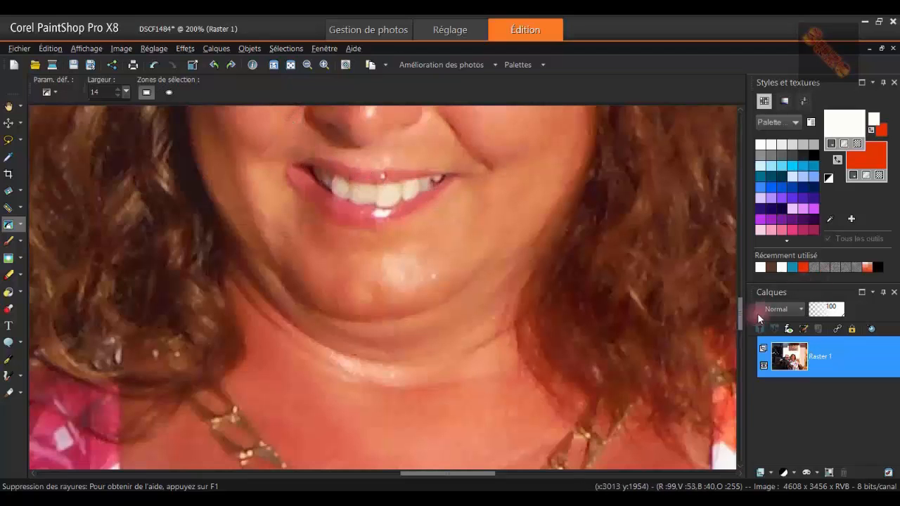
pyautogui.moveTo(742, 320); pyautogui.dragTo(742, 293)
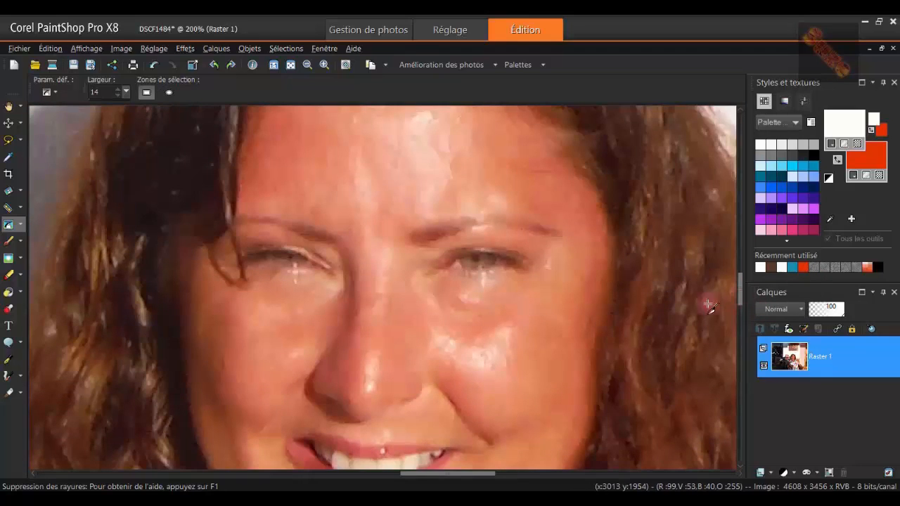
pyautogui.moveTo(303, 374); pyautogui.dragTo(260, 440)
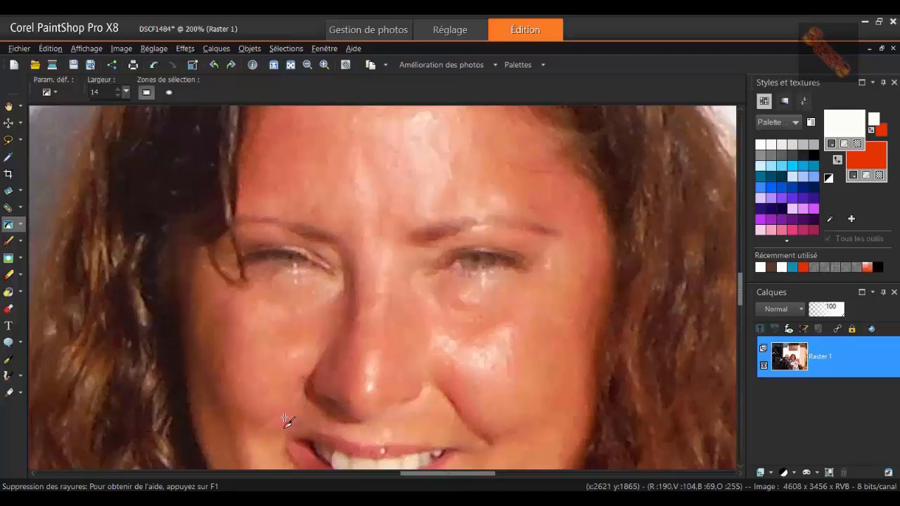
# Smooth the crease on the woman's cheek just above the left corner of her mouth.
pyautogui.moveTo(282, 406); pyautogui.dragTo(259, 441)
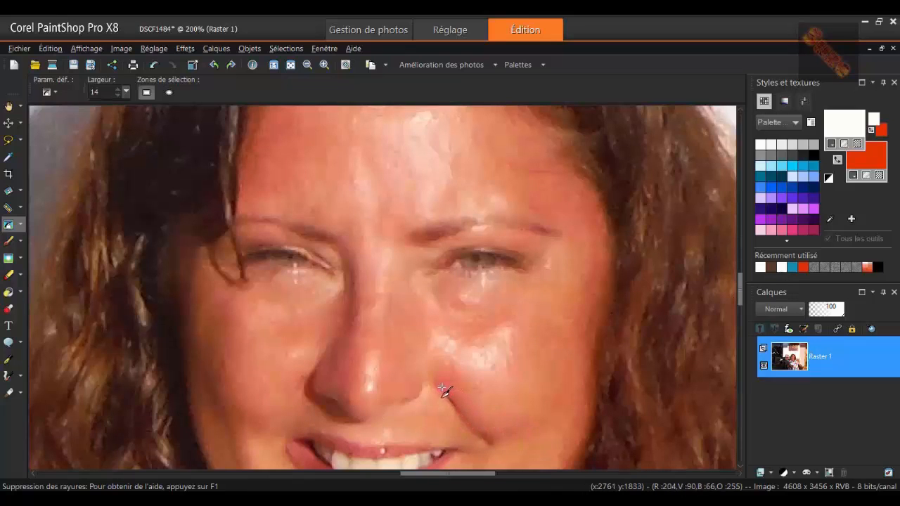
pyautogui.moveTo(443, 389); pyautogui.dragTo(464, 422)
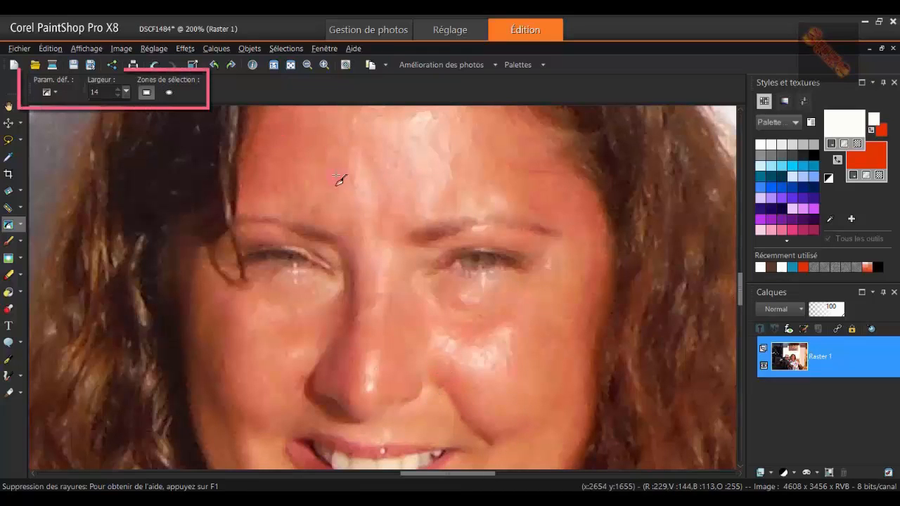
pyautogui.click(154, 65)
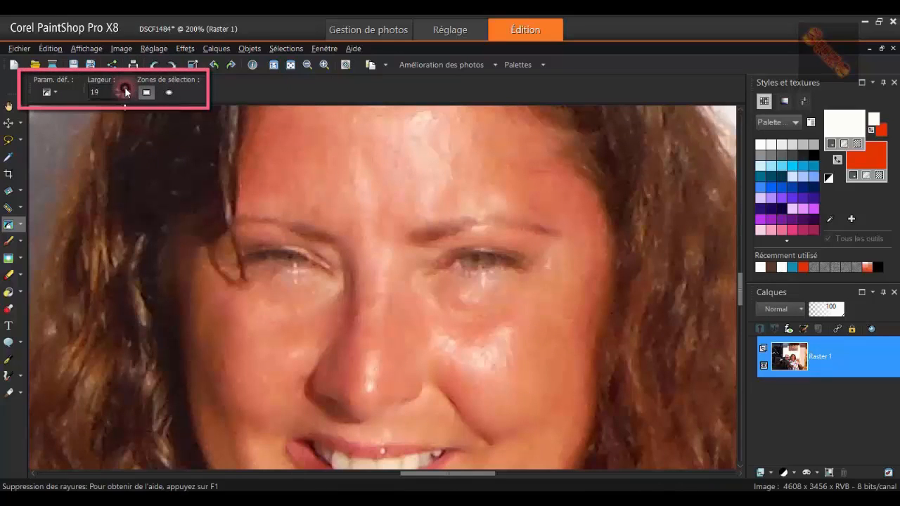
pyautogui.moveTo(126, 93); pyautogui.dragTo(129, 92)
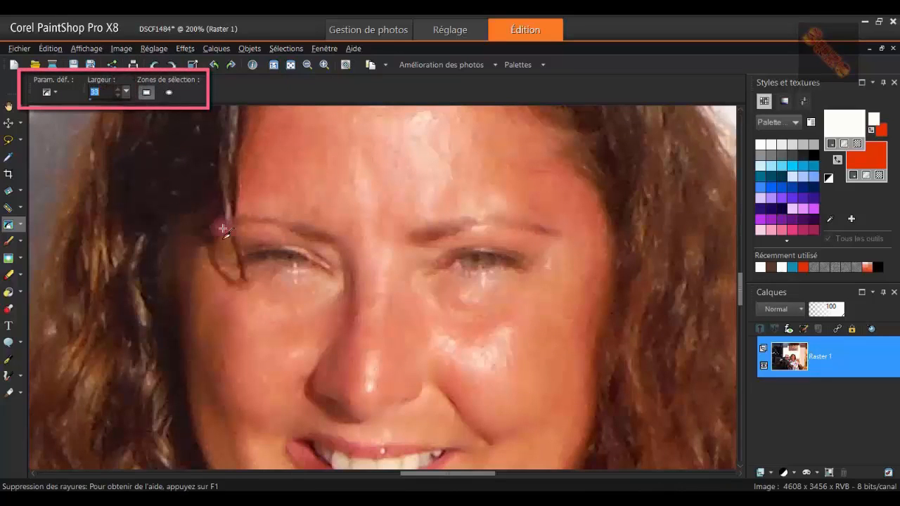
pyautogui.moveTo(426, 370); pyautogui.dragTo(484, 429)
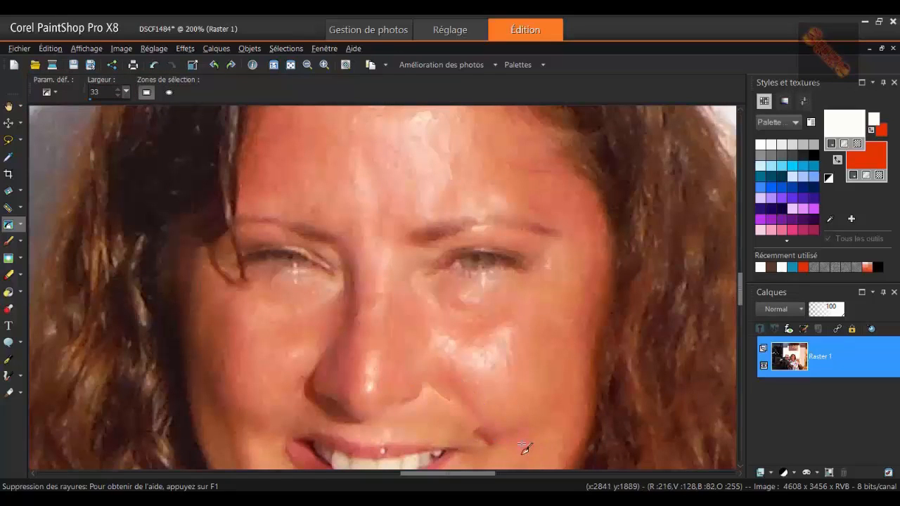
pyautogui.click(154, 64)
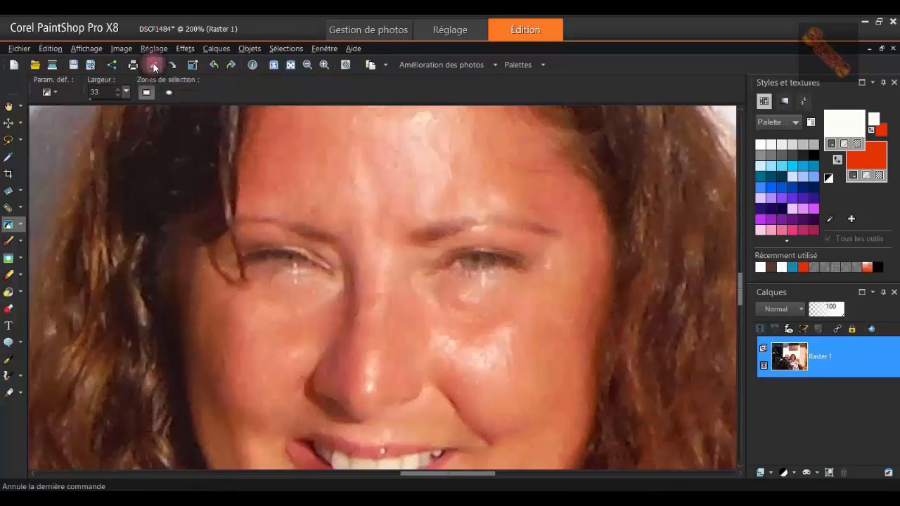
# Set the Scratch Remover width to 25 and soften the woman's smile line between her nose and the right corner of her mouth.
pyautogui.click(117, 95)
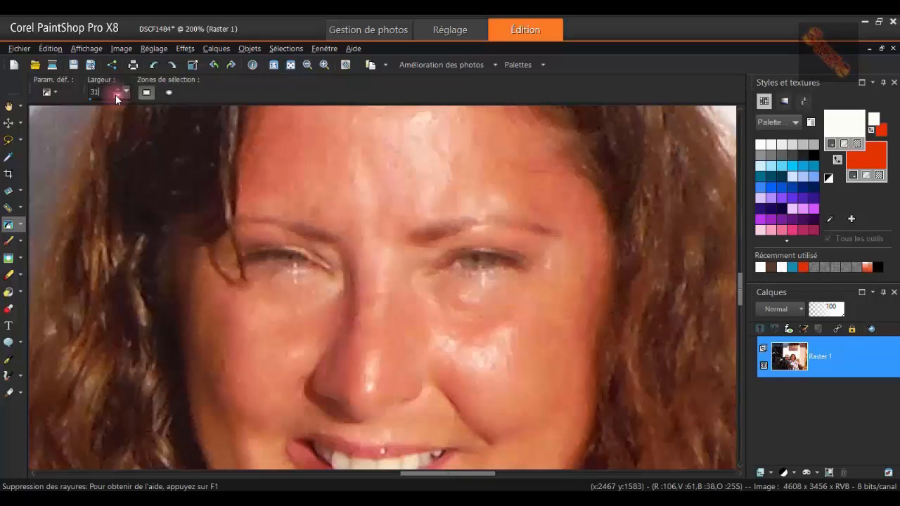
pyautogui.click(117, 95)
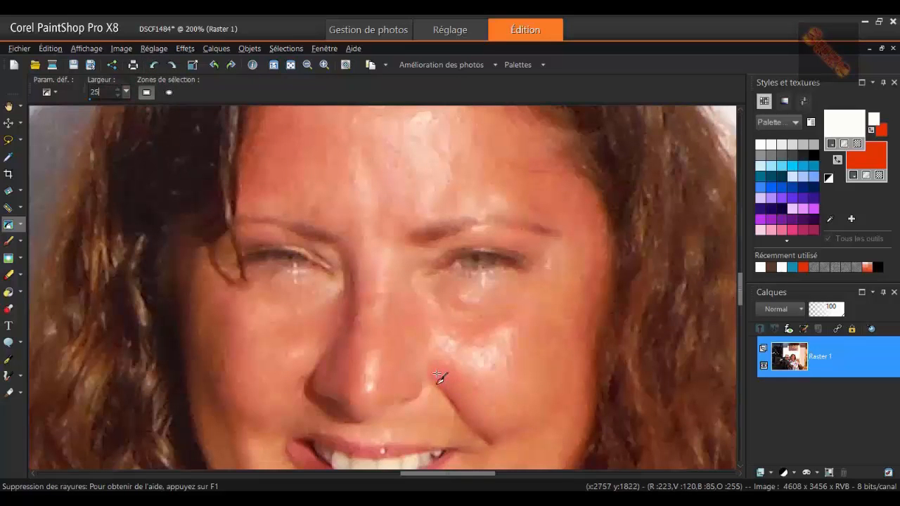
pyautogui.moveTo(436, 377); pyautogui.dragTo(453, 411)
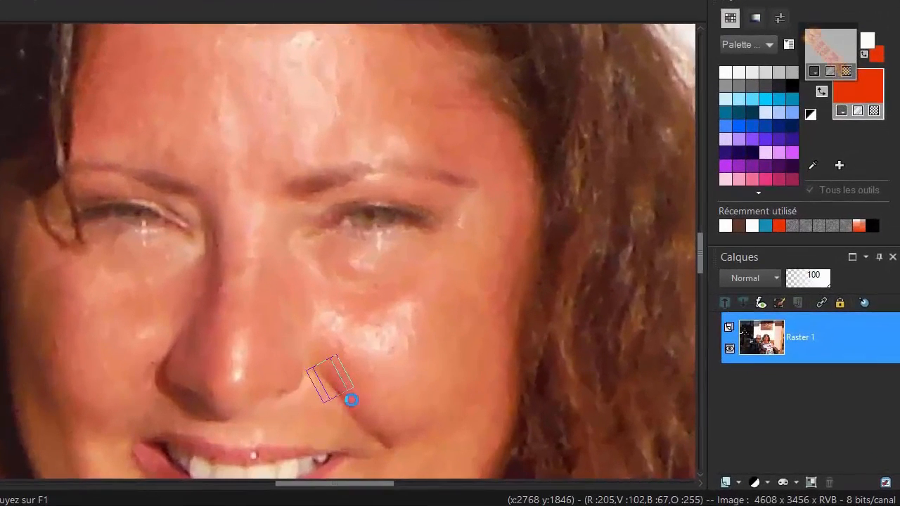
pyautogui.moveTo(351, 400)
pyautogui.mouseDown()
pyautogui.moveTo(346, 412)
pyautogui.moveTo(357, 422)
pyautogui.mouseUp()
pyautogui.moveTo(345, 387)
pyautogui.mouseDown()
pyautogui.moveTo(369, 424)
pyautogui.moveTo(345, 414)
pyautogui.moveTo(418, 459)
pyautogui.moveTo(415, 453)
pyautogui.mouseUp()
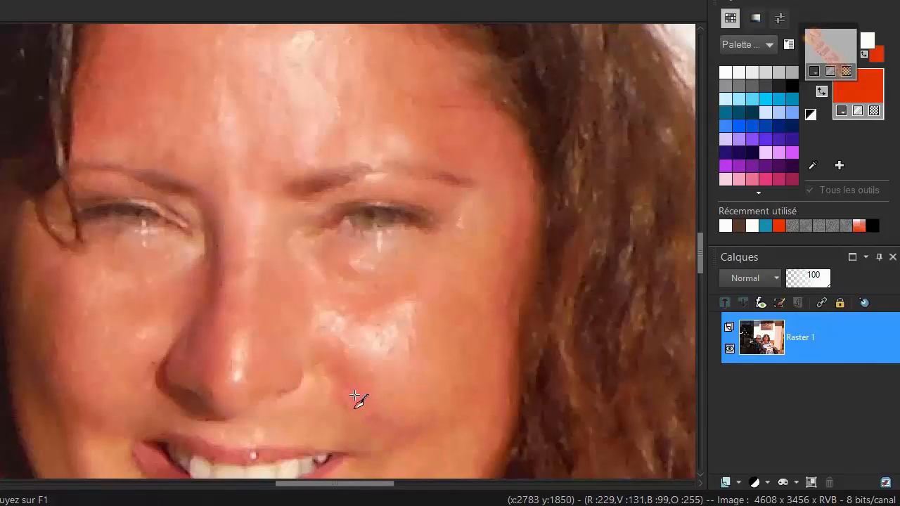
pyautogui.moveTo(345, 375); pyautogui.dragTo(401, 430)
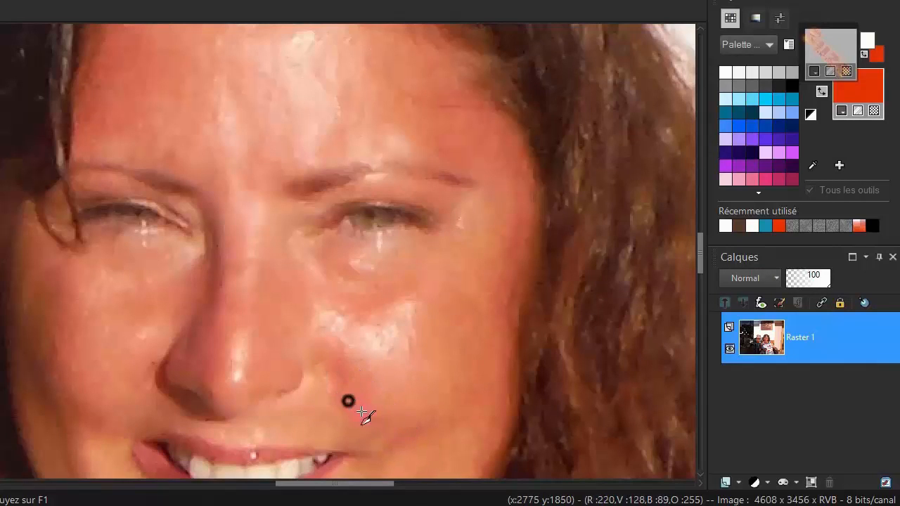
pyautogui.moveTo(348, 401); pyautogui.dragTo(407, 440)
# Smooth the remaining marks on the woman's right cheek beside her nose and above the corner of her mouth.
pyautogui.moveTo(338, 343); pyautogui.dragTo(347, 415)
pyautogui.moveTo(334, 390); pyautogui.dragTo(332, 396)
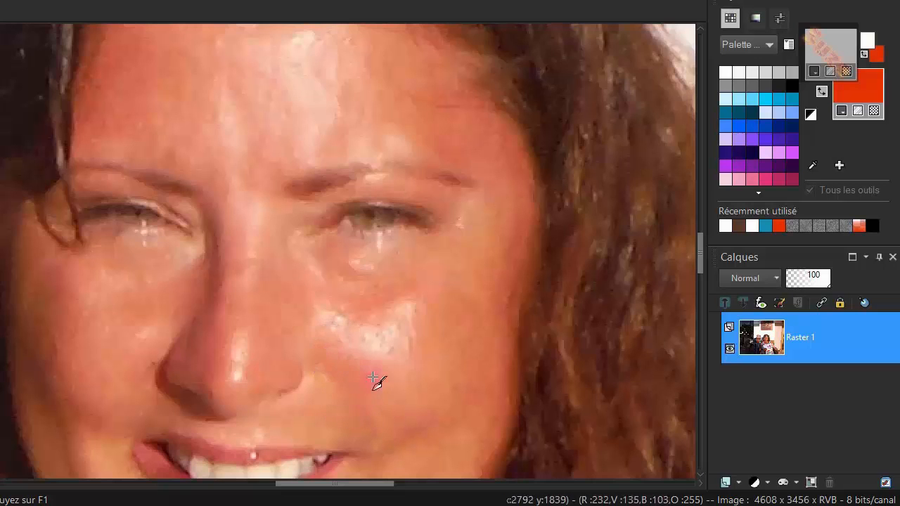
pyautogui.moveTo(325, 346); pyautogui.dragTo(325, 389)
pyautogui.moveTo(380, 402); pyautogui.dragTo(387, 448)
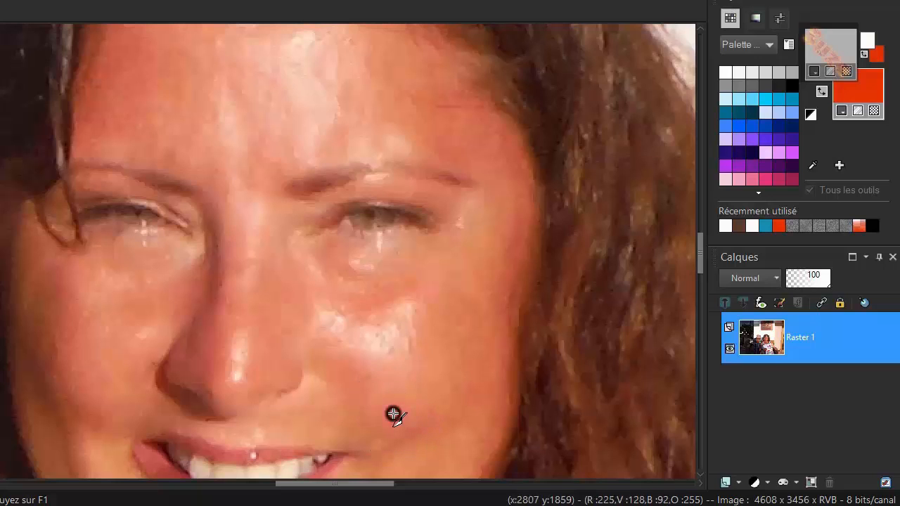
pyautogui.moveTo(393, 413); pyautogui.dragTo(395, 467)
# Smooth the horizontal wrinkles across the left and middle of the man's forehead below his hairline.
pyautogui.scroll(-4, 501, 383)
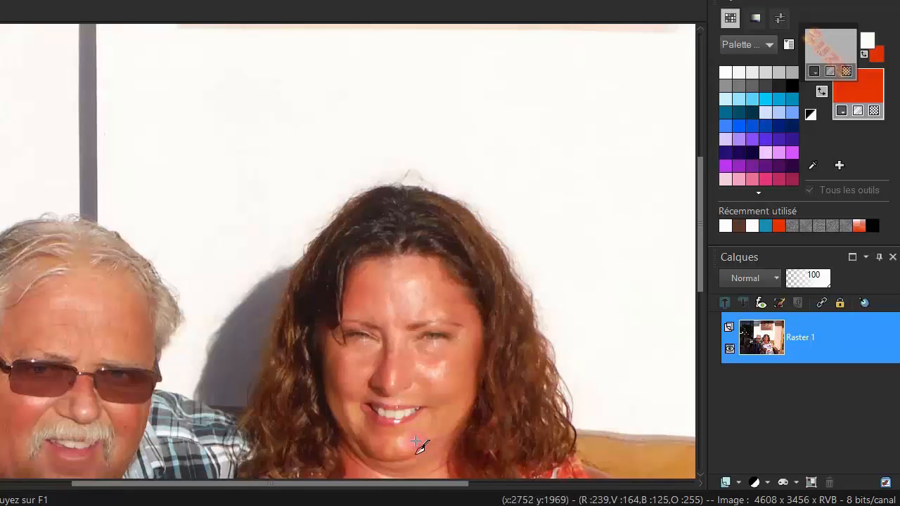
pyautogui.scroll(-1, 191, 385)
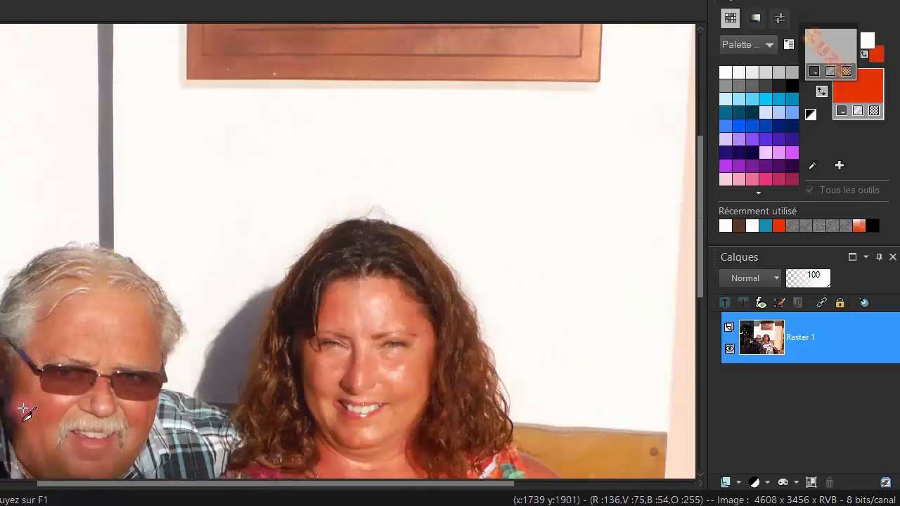
pyautogui.scroll(2, 28, 415)
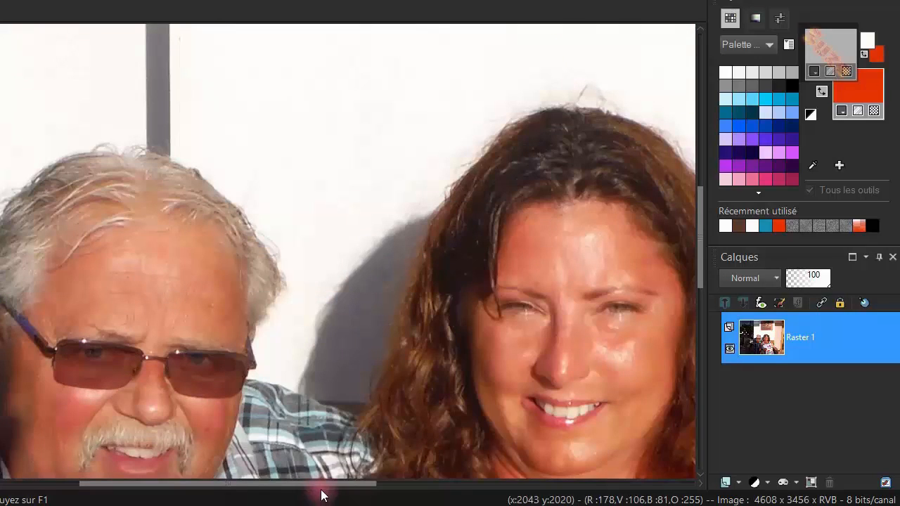
pyautogui.moveTo(319, 485); pyautogui.dragTo(260, 486)
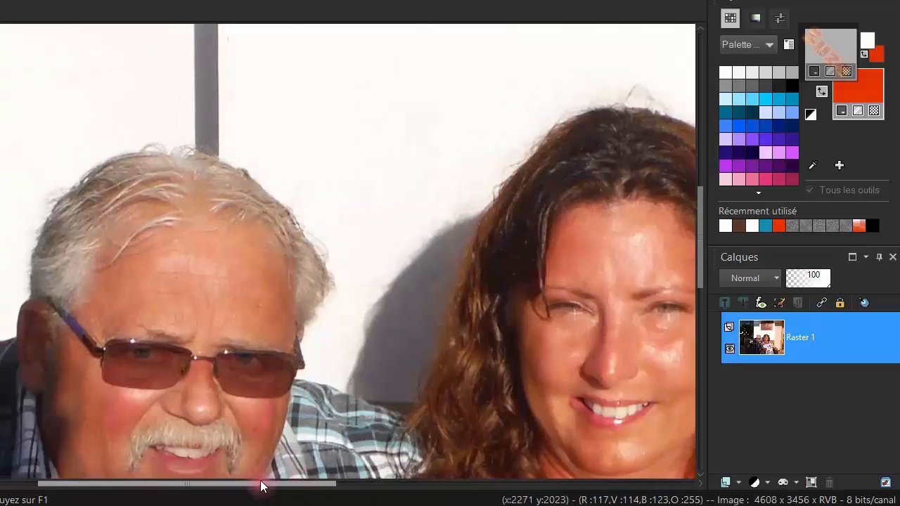
pyautogui.scroll(1, 375, 416)
pyautogui.scroll(2, 438, 297)
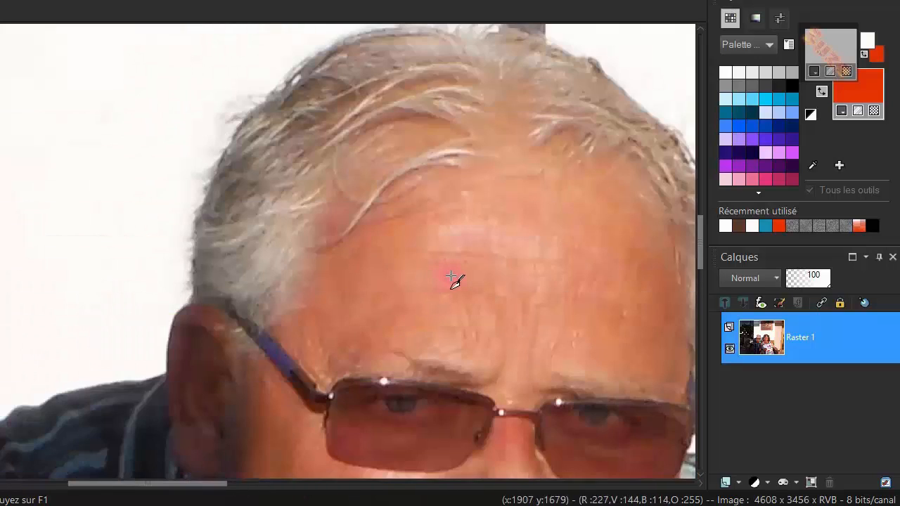
pyautogui.scroll(1, 453, 278)
pyautogui.moveTo(361, 300); pyautogui.dragTo(561, 300)
pyautogui.moveTo(395, 238); pyautogui.dragTo(631, 256)
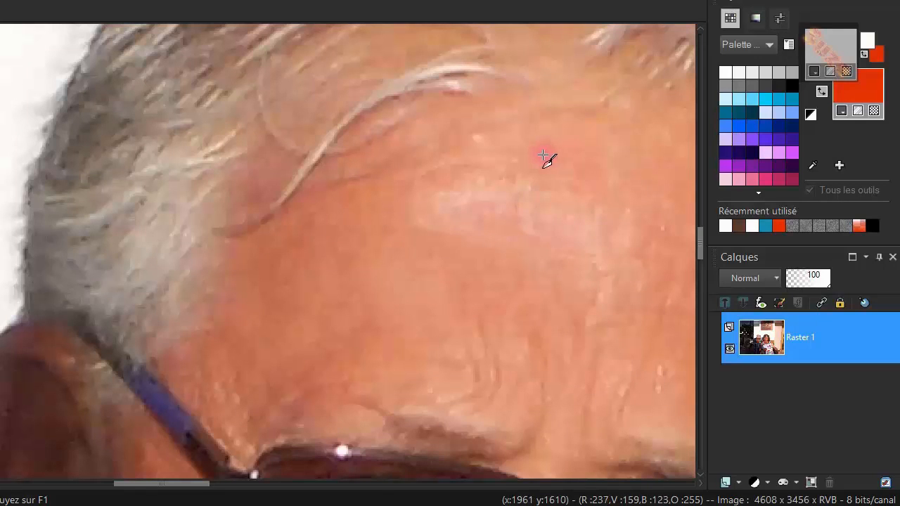
pyautogui.moveTo(543, 153); pyautogui.dragTo(417, 185)
pyautogui.moveTo(470, 163); pyautogui.dragTo(363, 206)
# Remove the vertical wrinkles on the man's lower forehead, above his left eyebrow and between his eyebrows.
pyautogui.moveTo(499, 315)
pyautogui.mouseDown()
pyautogui.moveTo(495, 404)
pyautogui.moveTo(491, 376)
pyautogui.moveTo(493, 387)
pyautogui.mouseUp()
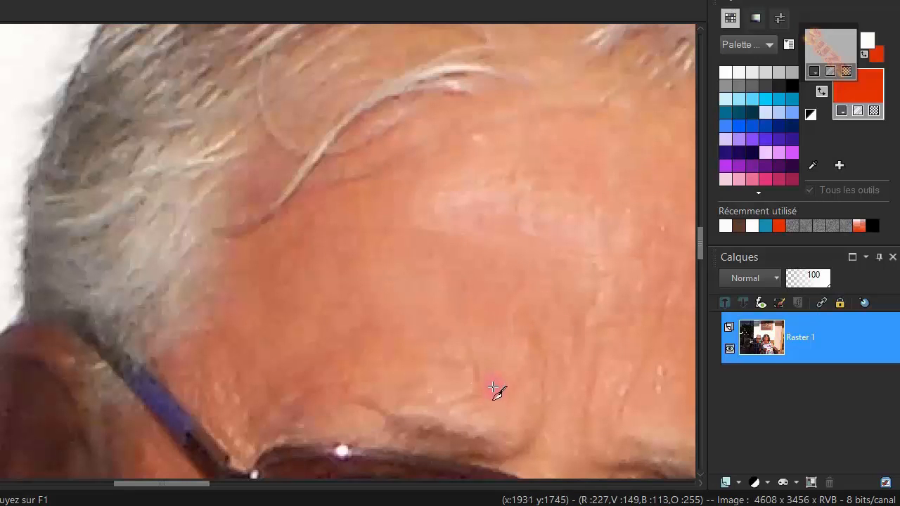
pyautogui.moveTo(470, 338); pyautogui.dragTo(507, 391)
pyautogui.moveTo(547, 313); pyautogui.dragTo(547, 442)
pyautogui.moveTo(612, 338)
pyautogui.mouseDown()
pyautogui.moveTo(588, 382)
pyautogui.moveTo(583, 443)
pyautogui.mouseUp()
pyautogui.moveTo(612, 256); pyautogui.dragTo(579, 338)
pyautogui.moveTo(672, 308); pyautogui.dragTo(559, 341)
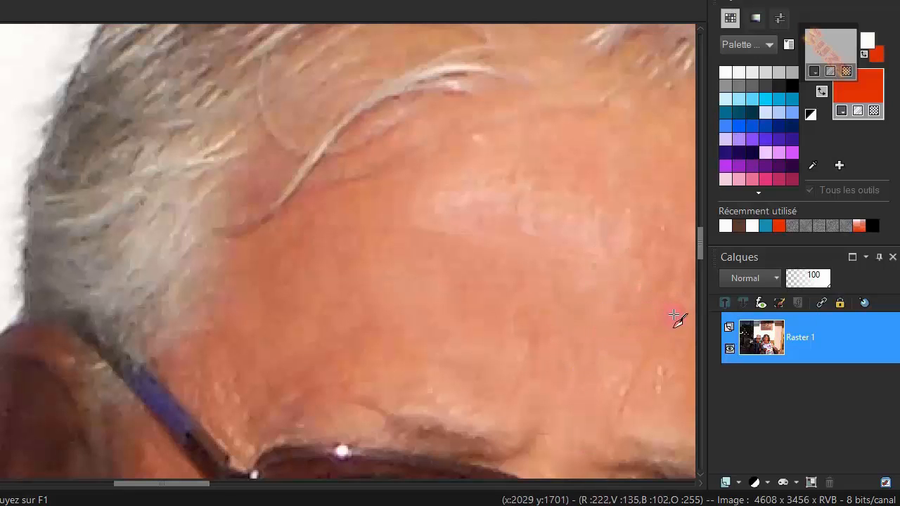
pyautogui.moveTo(677, 288)
pyautogui.mouseDown()
pyautogui.moveTo(666, 340)
pyautogui.moveTo(631, 403)
pyautogui.mouseUp()
pyautogui.moveTo(668, 340); pyautogui.dragTo(612, 429)
# Even out the lines and shiny patch in the middle of the man's forehead with overlapping horizontal strokes.
pyautogui.moveTo(637, 249); pyautogui.dragTo(507, 256)
pyautogui.moveTo(609, 191); pyautogui.dragTo(511, 190)
pyautogui.moveTo(565, 247); pyautogui.dragTo(483, 232)
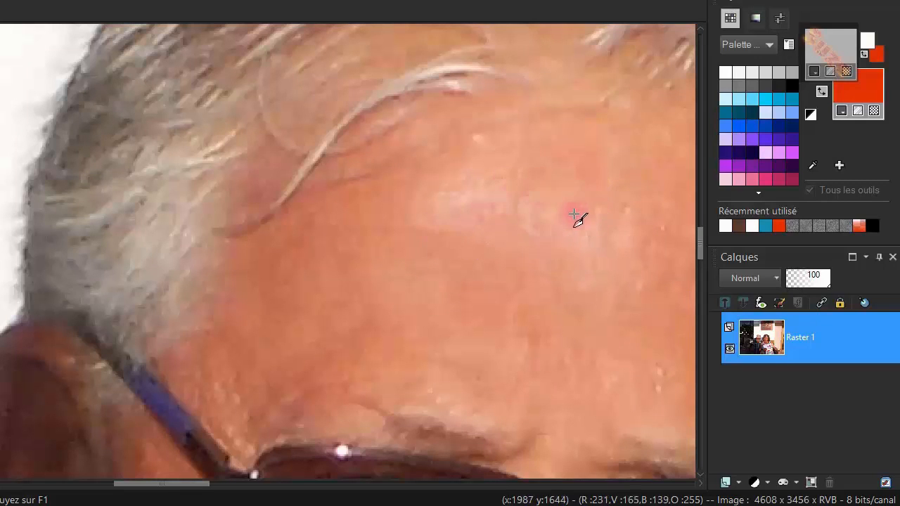
pyautogui.moveTo(570, 211); pyautogui.dragTo(404, 220)
pyautogui.moveTo(550, 159); pyautogui.dragTo(415, 208)
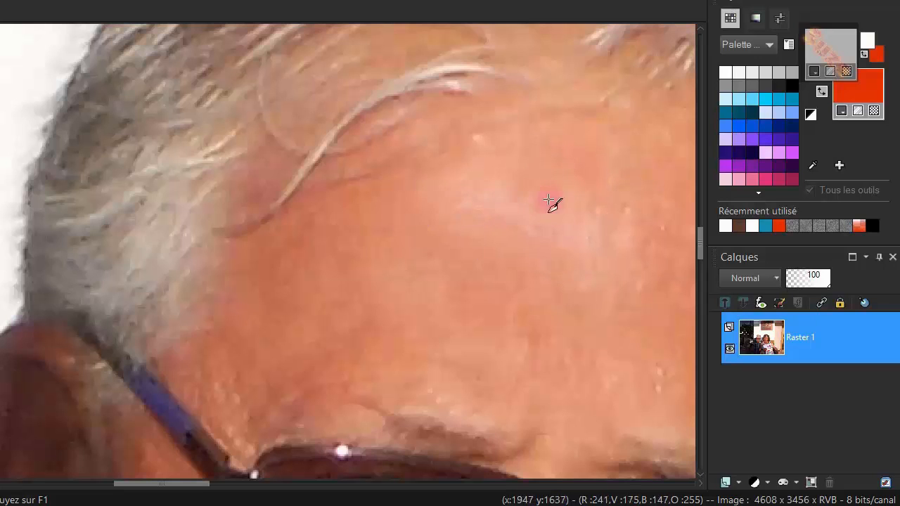
pyautogui.moveTo(577, 191); pyautogui.dragTo(496, 220)
pyautogui.moveTo(581, 238); pyautogui.dragTo(477, 242)
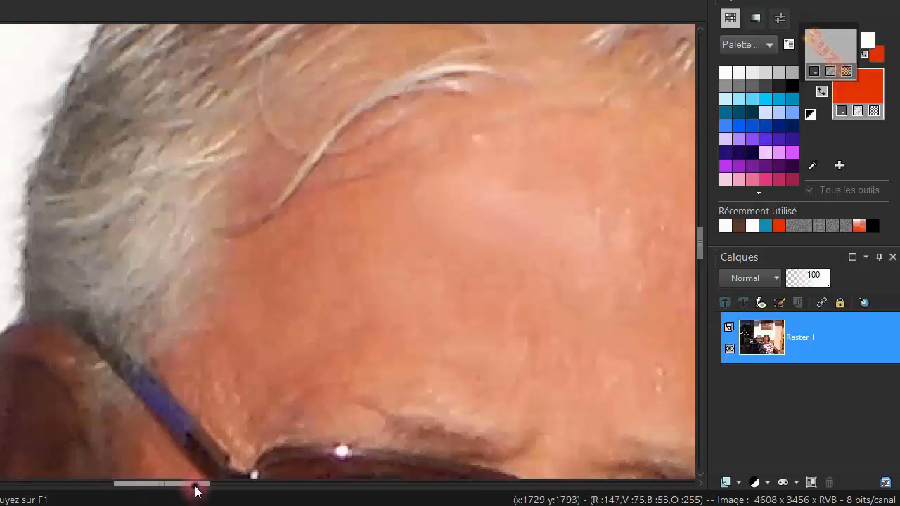
# Remove the small blemishes on the right side of the man's forehead.
pyautogui.moveTo(197, 487); pyautogui.dragTo(232, 490)
pyautogui.scroll(1, 356, 261)
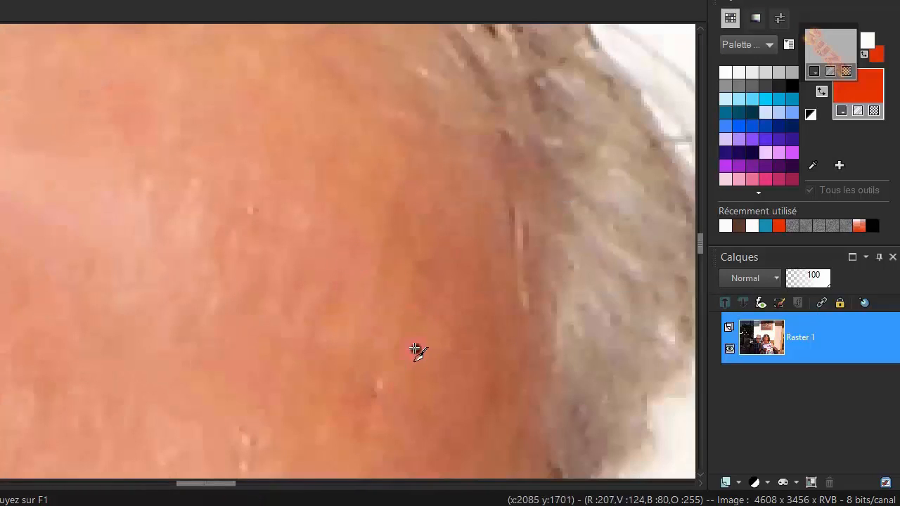
pyautogui.moveTo(415, 349); pyautogui.dragTo(343, 426)
pyautogui.moveTo(287, 452); pyautogui.dragTo(192, 420)
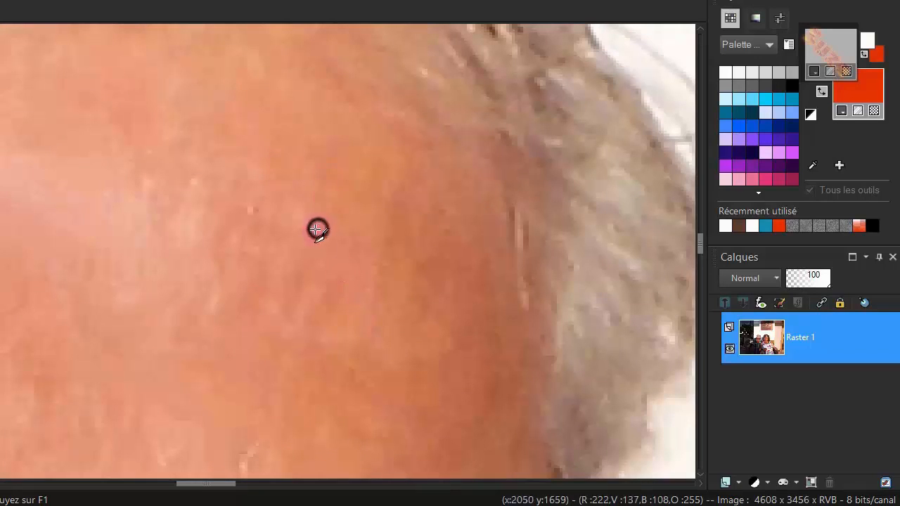
# Smooth the light spots and uneven skin between the middle of the man's forehead and his right temple.
pyautogui.moveTo(317, 229); pyautogui.dragTo(146, 182)
pyautogui.moveTo(275, 245); pyautogui.dragTo(168, 205)
pyautogui.moveTo(271, 275); pyautogui.dragTo(181, 256)
pyautogui.moveTo(275, 294); pyautogui.dragTo(201, 304)
pyautogui.moveTo(418, 270); pyautogui.dragTo(314, 363)
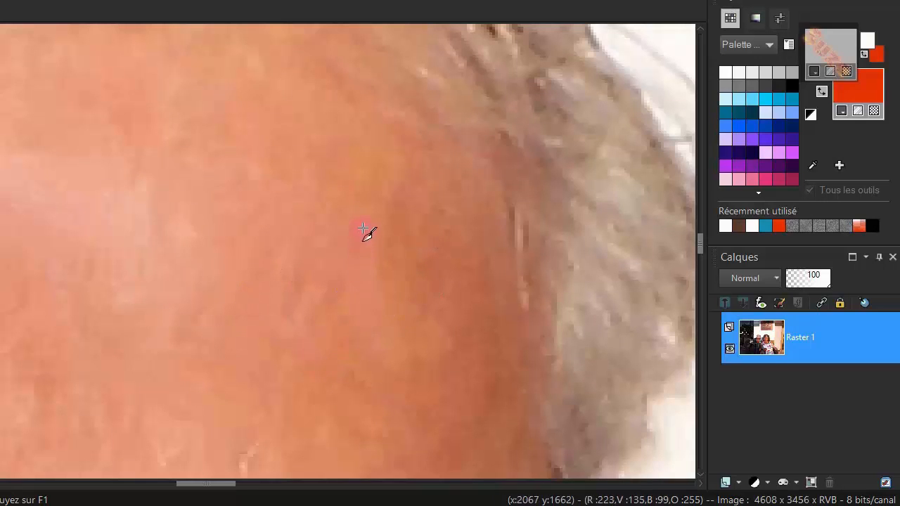
pyautogui.moveTo(363, 223); pyautogui.dragTo(299, 365)
pyautogui.moveTo(323, 237); pyautogui.dragTo(272, 360)
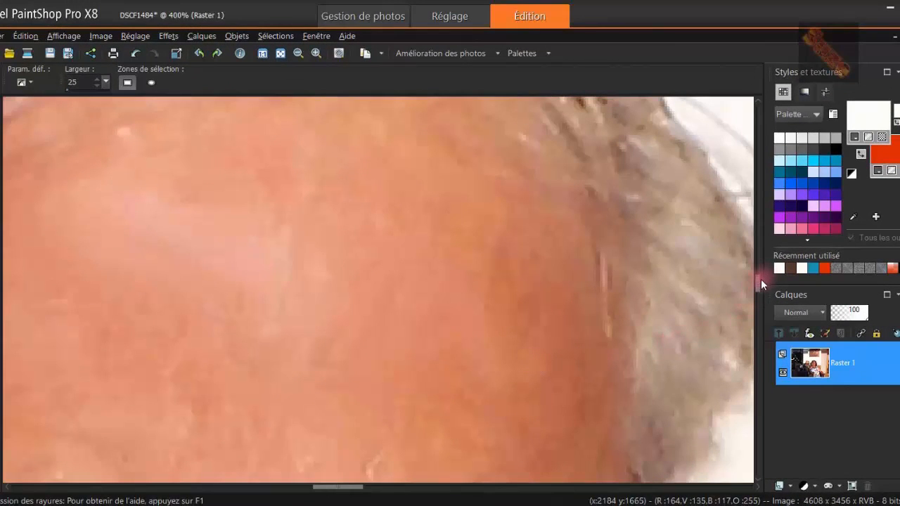
# Smooth the remaining vertical creases and light marks on the man's forehead just above his eyebrows and the bridge of his glasses.
pyautogui.moveTo(761, 279)
pyautogui.mouseDown()
pyautogui.moveTo(756, 335)
pyautogui.moveTo(758, 297)
pyautogui.mouseUp()
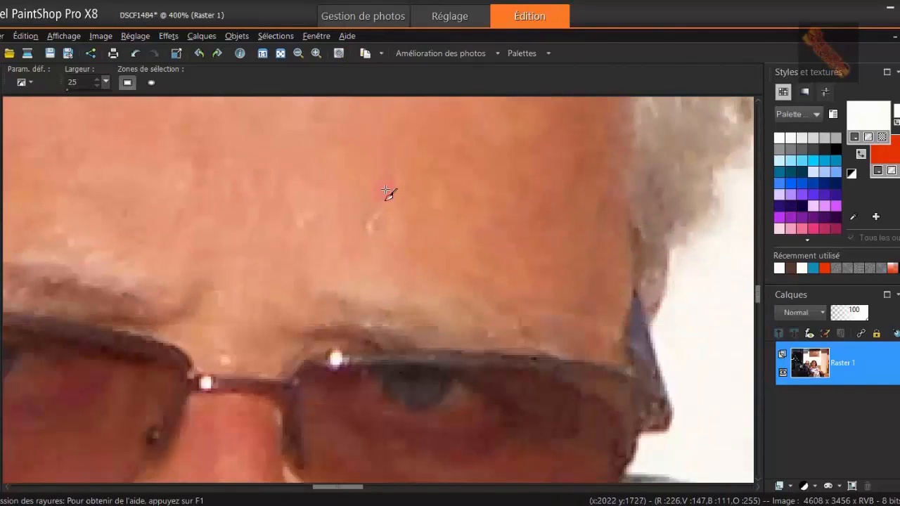
pyautogui.moveTo(386, 189); pyautogui.dragTo(346, 262)
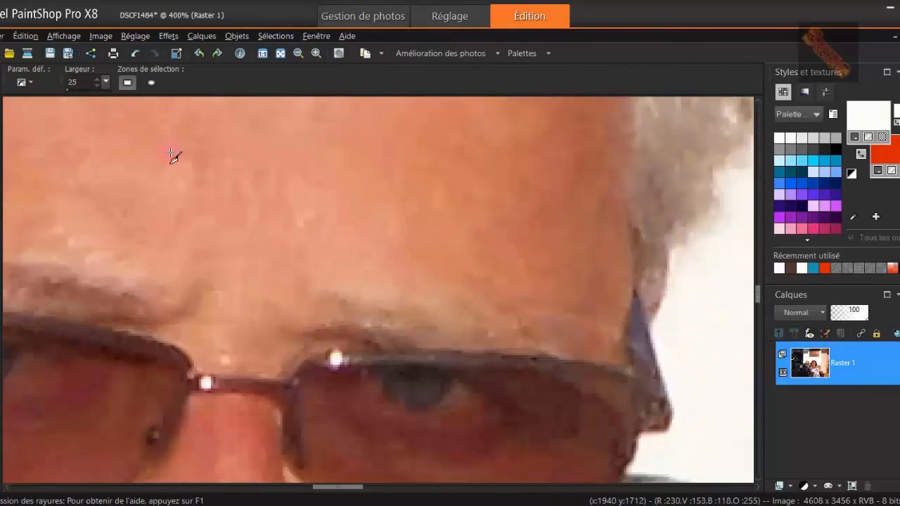
pyautogui.moveTo(171, 105)
pyautogui.mouseDown()
pyautogui.moveTo(195, 206)
pyautogui.moveTo(219, 223)
pyautogui.mouseUp()
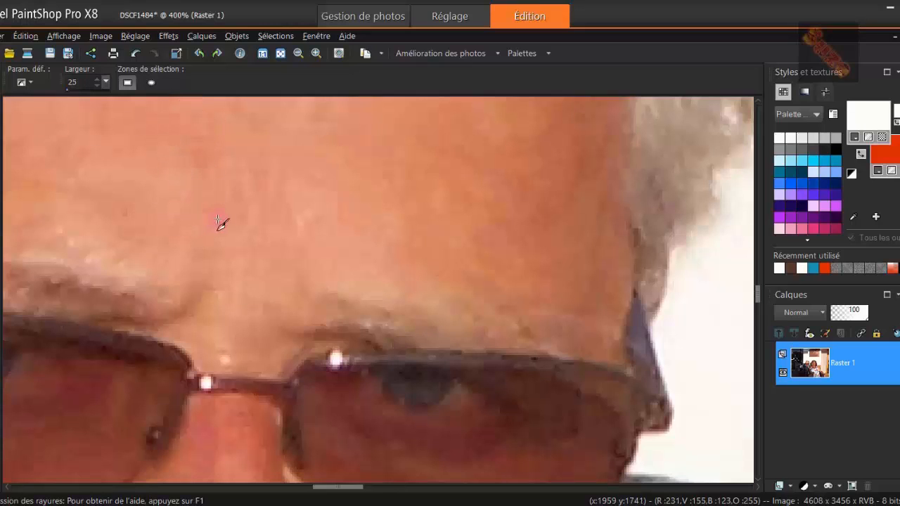
pyautogui.moveTo(330, 168); pyautogui.dragTo(292, 249)
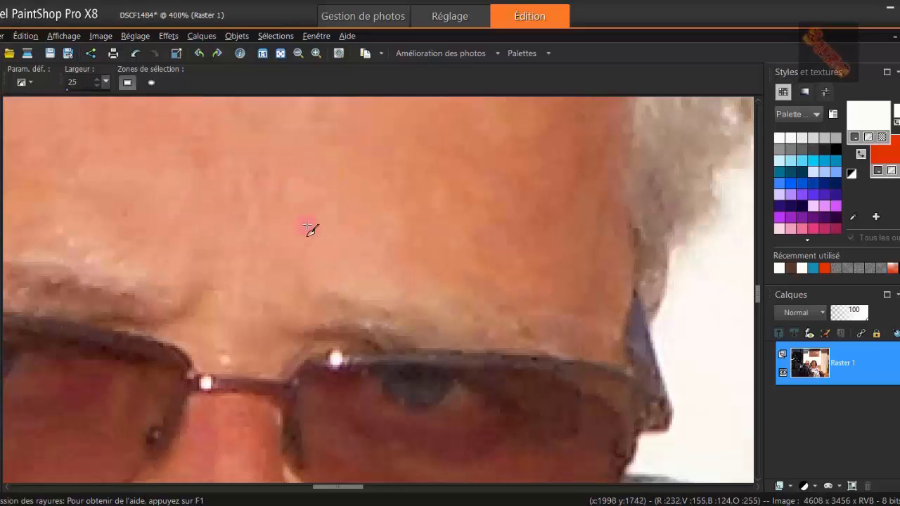
pyautogui.moveTo(210, 121)
pyautogui.mouseDown()
pyautogui.moveTo(217, 225)
pyautogui.moveTo(152, 270)
pyautogui.mouseUp()
pyautogui.moveTo(290, 171); pyautogui.dragTo(244, 271)
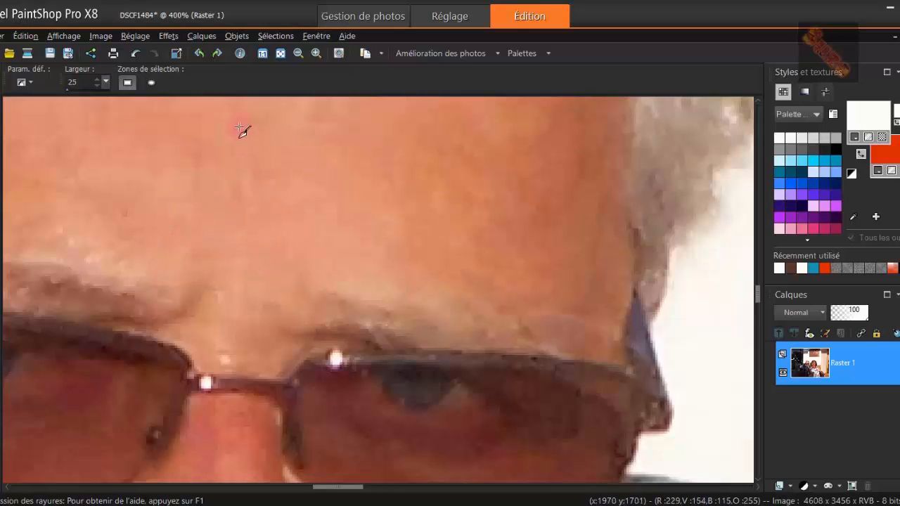
pyautogui.moveTo(239, 127); pyautogui.dragTo(243, 270)
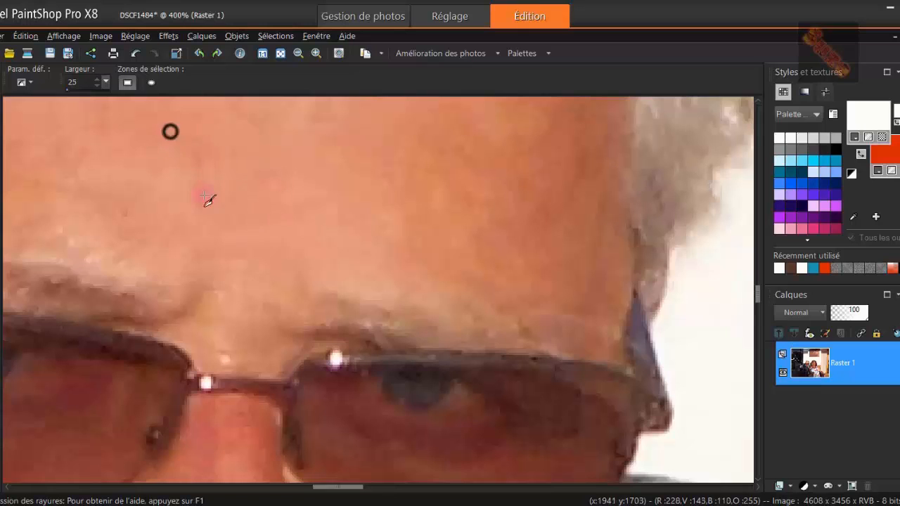
pyautogui.moveTo(429, 254); pyautogui.dragTo(445, 220)
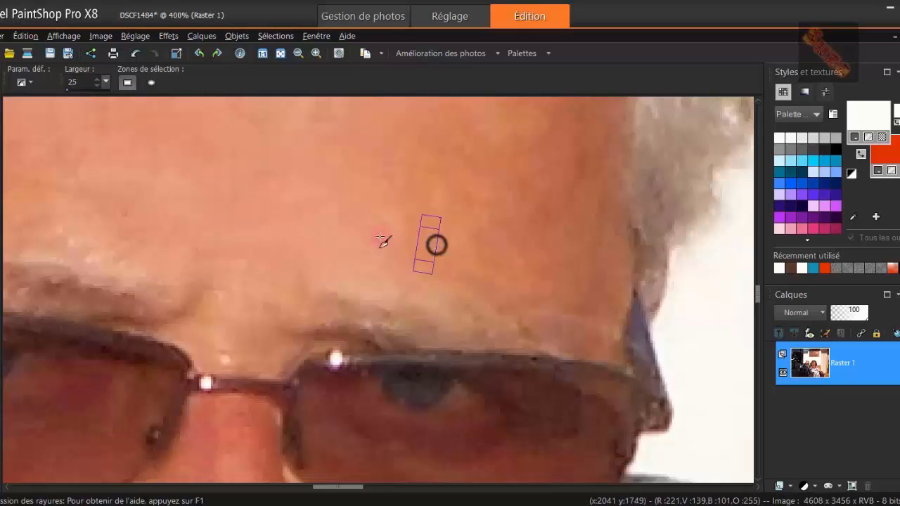
# Smooth the forehead skin above the man's eyebrow on the side of his visible ear with diagonal Scratch Remover strokes.
pyautogui.scroll(-2, 363, 211)
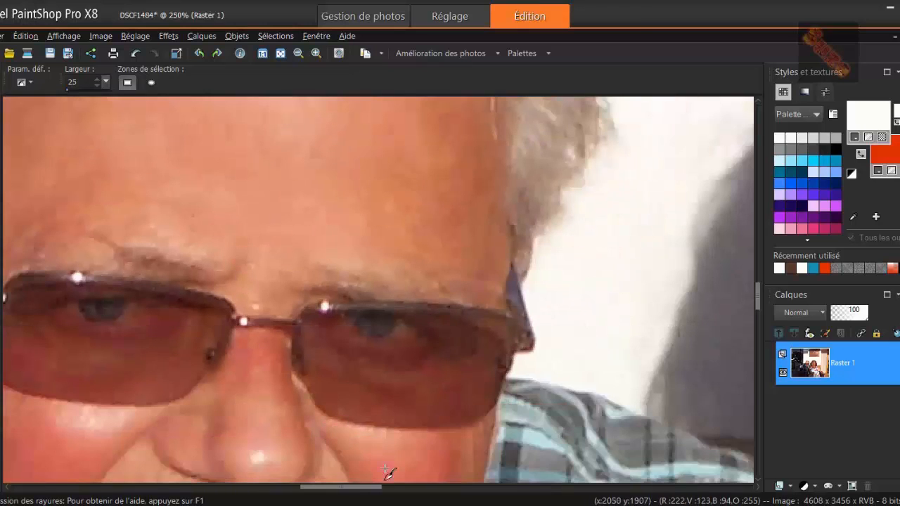
pyautogui.moveTo(368, 488); pyautogui.dragTo(327, 488)
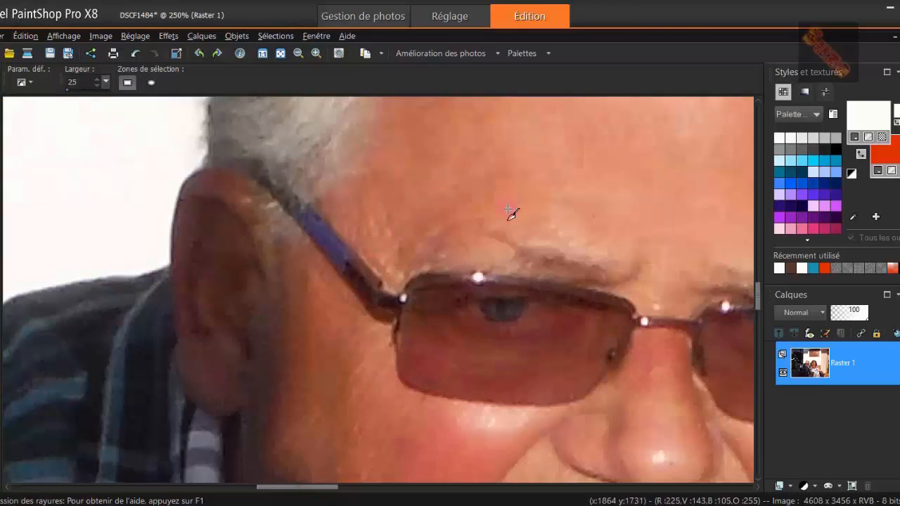
pyautogui.moveTo(508, 210); pyautogui.dragTo(424, 230)
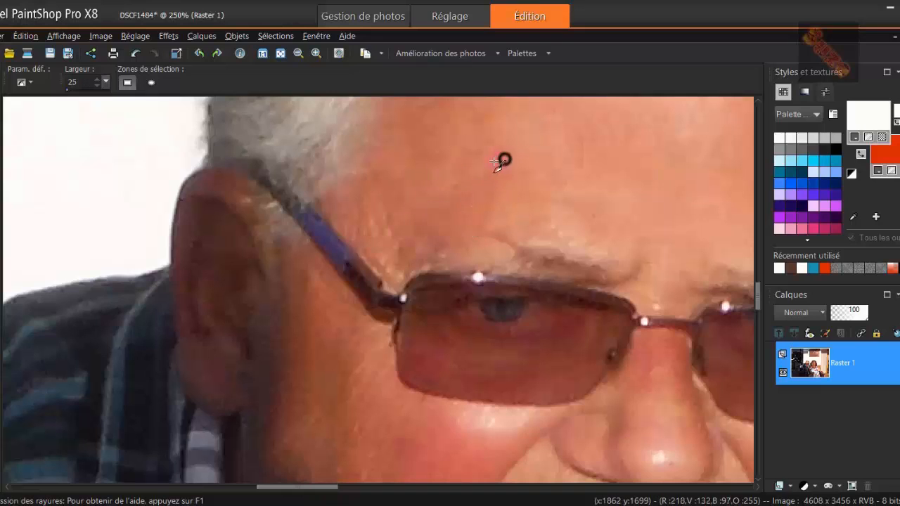
pyautogui.moveTo(499, 162); pyautogui.dragTo(411, 224)
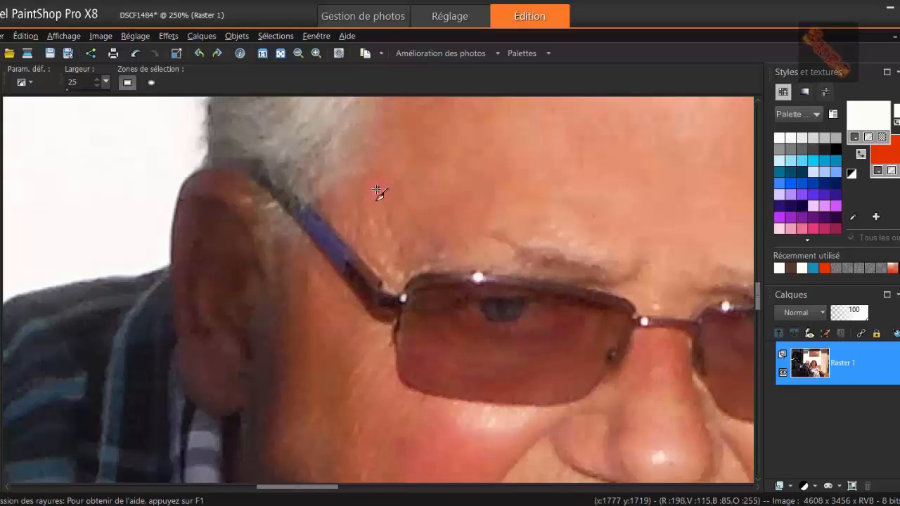
# Remove the fine wrinkles on the man's temple between his hairline and the hinge of his glasses.
pyautogui.moveTo(378, 191); pyautogui.dragTo(391, 242)
pyautogui.moveTo(365, 200); pyautogui.dragTo(393, 247)
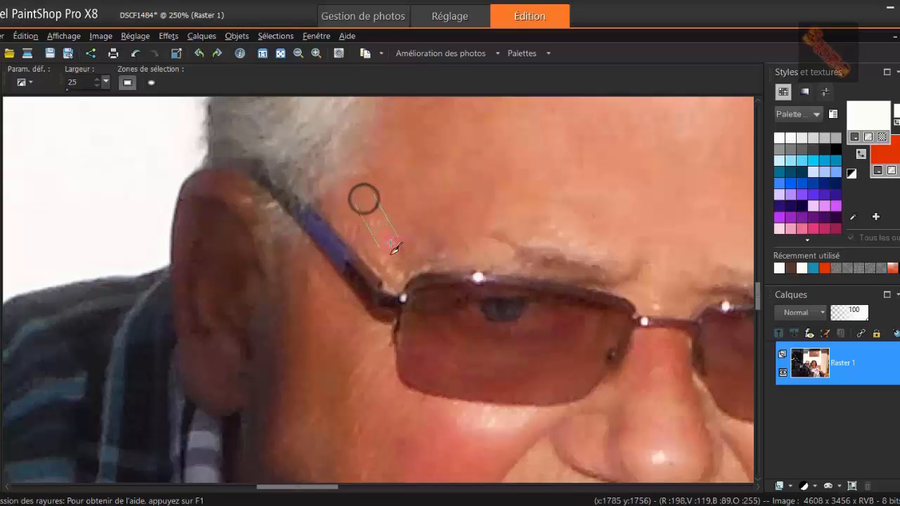
pyautogui.moveTo(392, 205); pyautogui.dragTo(399, 253)
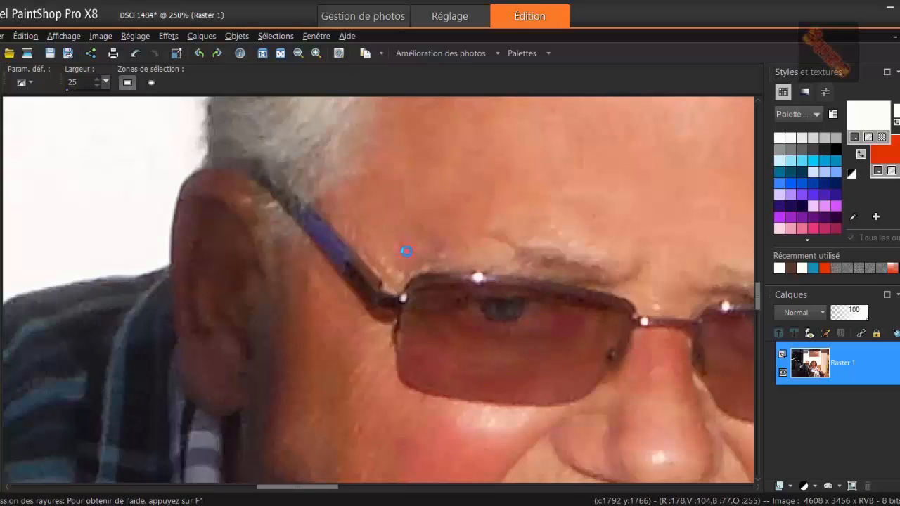
pyautogui.moveTo(401, 202); pyautogui.dragTo(422, 236)
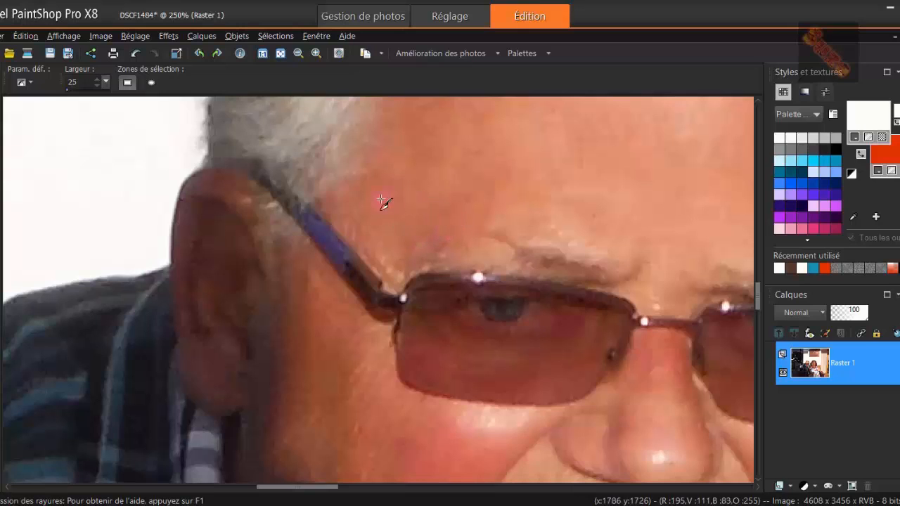
pyautogui.moveTo(343, 199)
pyautogui.mouseDown()
pyautogui.moveTo(372, 249)
pyautogui.moveTo(381, 249)
pyautogui.moveTo(370, 223)
pyautogui.moveTo(364, 249)
pyautogui.moveTo(374, 258)
pyautogui.mouseUp()
pyautogui.moveTo(382, 200); pyautogui.dragTo(341, 225)
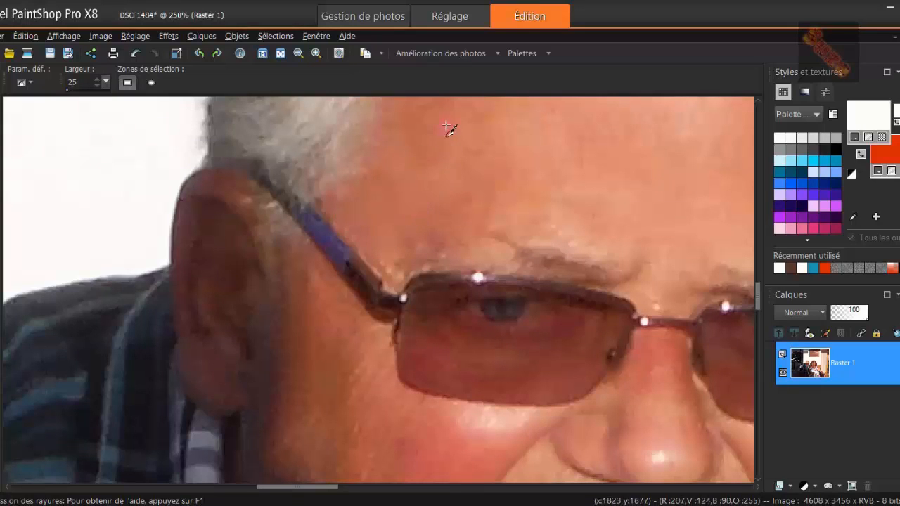
pyautogui.moveTo(446, 125); pyautogui.dragTo(401, 187)
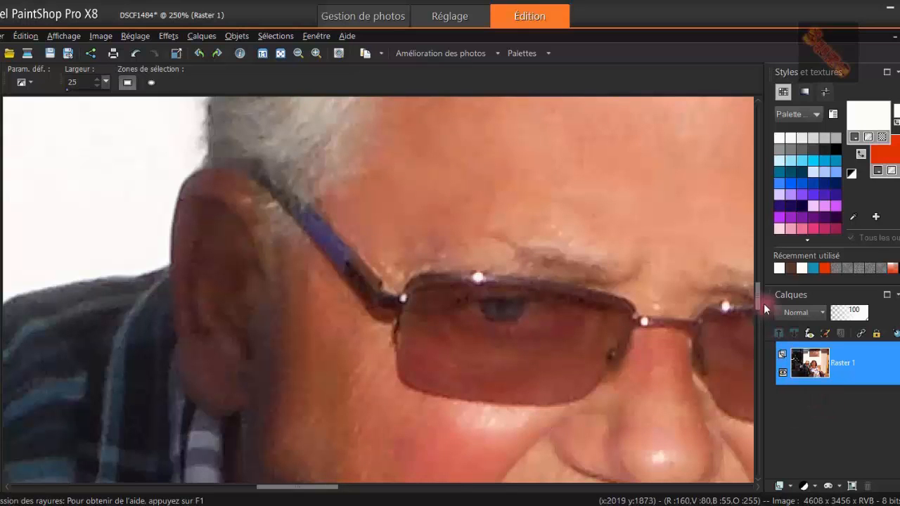
# Smooth the long creases on the man's cheek between the outer edge of his glasses and his jaw with downward strokes.
pyautogui.moveTo(758, 308); pyautogui.dragTo(758, 315)
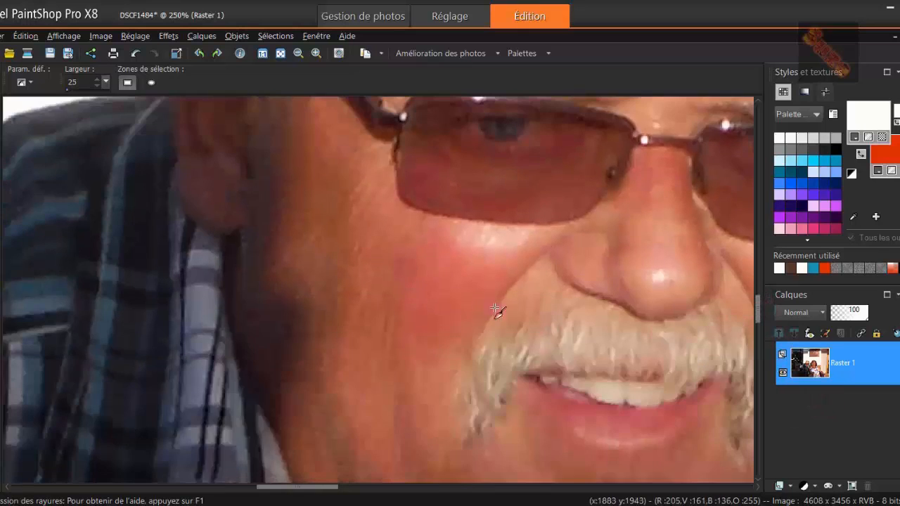
pyautogui.moveTo(395, 258); pyautogui.dragTo(388, 376)
pyautogui.moveTo(397, 245)
pyautogui.mouseDown()
pyautogui.moveTo(357, 331)
pyautogui.moveTo(371, 269)
pyautogui.moveTo(348, 310)
pyautogui.mouseUp()
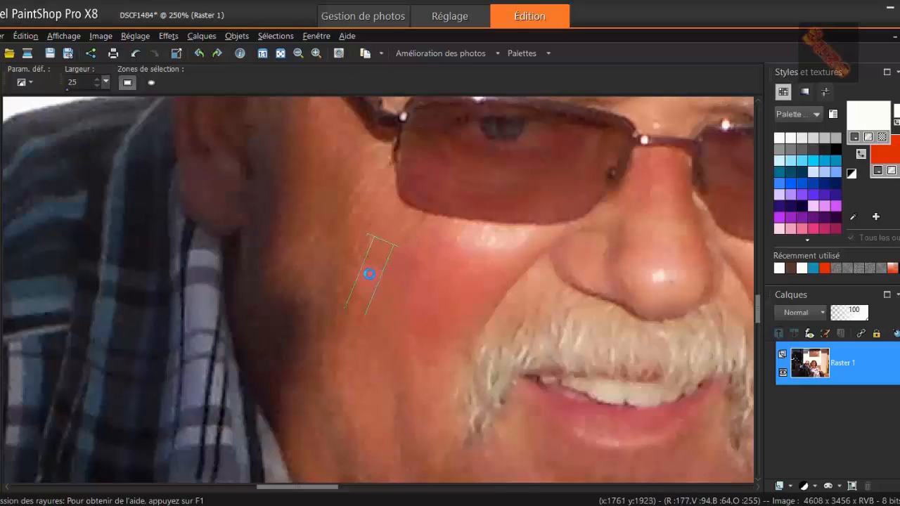
pyautogui.moveTo(371, 224); pyautogui.dragTo(351, 302)
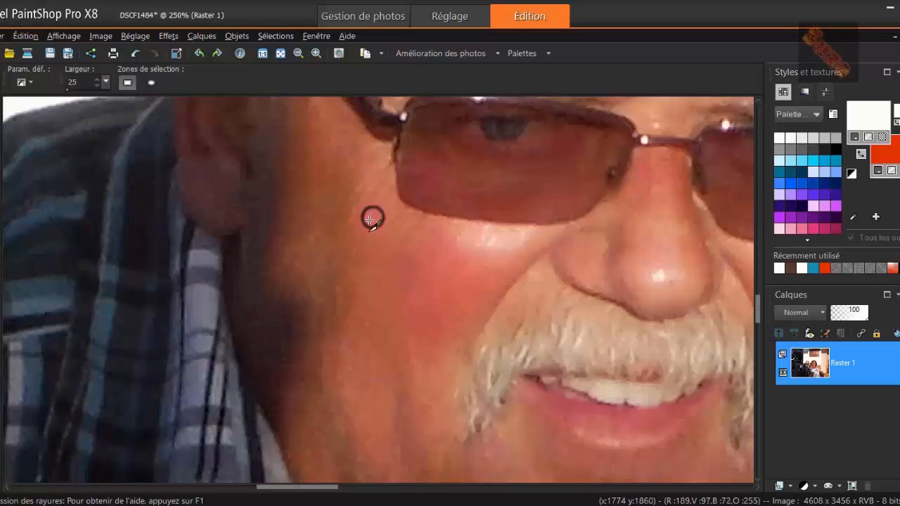
pyautogui.moveTo(370, 219); pyautogui.dragTo(336, 293)
pyautogui.moveTo(362, 188)
pyautogui.mouseDown()
pyautogui.moveTo(332, 227)
pyautogui.moveTo(313, 299)
pyautogui.mouseUp()
pyautogui.moveTo(351, 269)
pyautogui.mouseDown()
pyautogui.moveTo(328, 316)
pyautogui.moveTo(326, 360)
pyautogui.mouseUp()
pyautogui.moveTo(377, 315); pyautogui.dragTo(364, 355)
# Smooth the cheek skin around the lower outer corner of the man's lens and undo the last stroke beside the lens.
pyautogui.scroll(1, 432, 235)
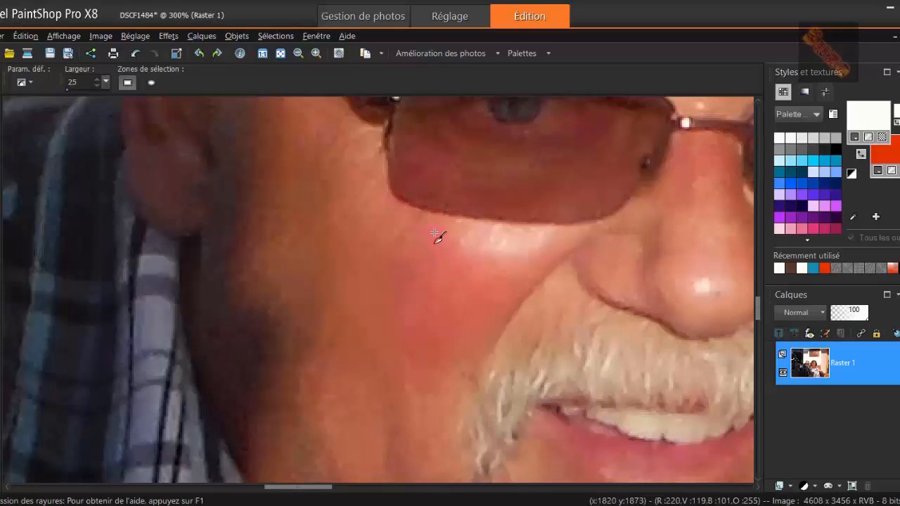
pyautogui.moveTo(426, 213); pyautogui.dragTo(405, 251)
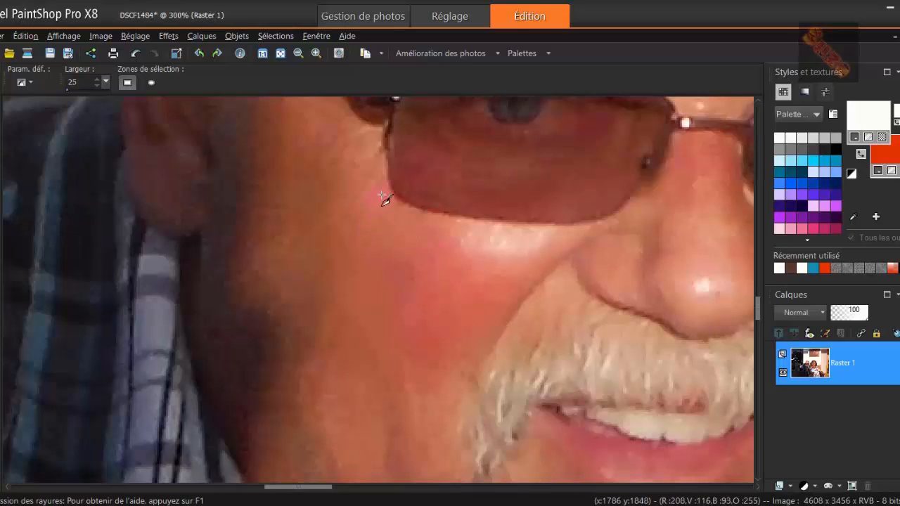
pyautogui.moveTo(360, 208); pyautogui.dragTo(347, 226)
pyautogui.scroll(3, 378, 196)
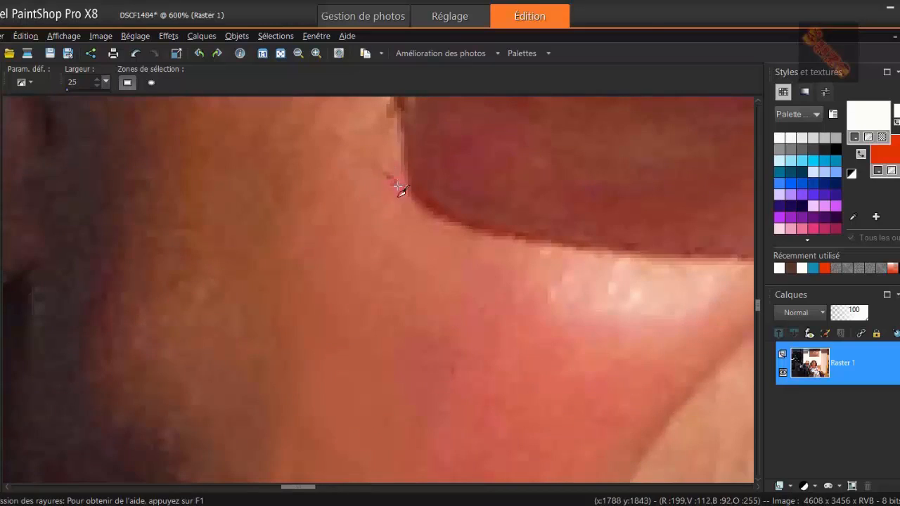
pyautogui.click(135, 54)
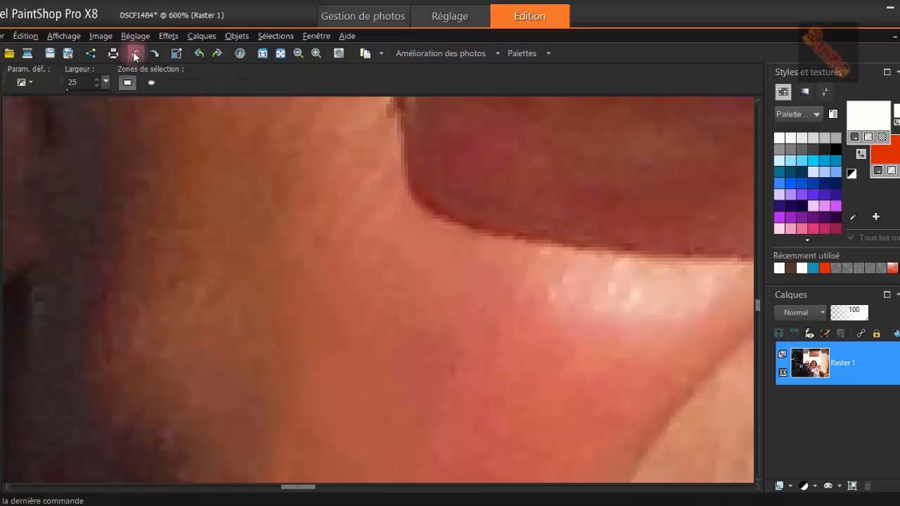
# Set the Scratch Remover width to 16 and remove the fine diagonal lines beside the outer edge of the man's lens.
pyautogui.click(96, 85)
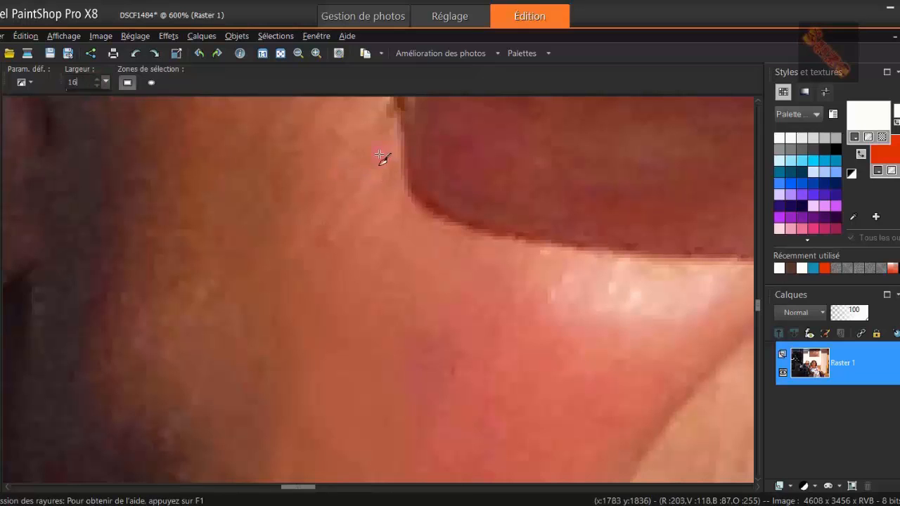
pyautogui.moveTo(378, 157); pyautogui.dragTo(300, 253)
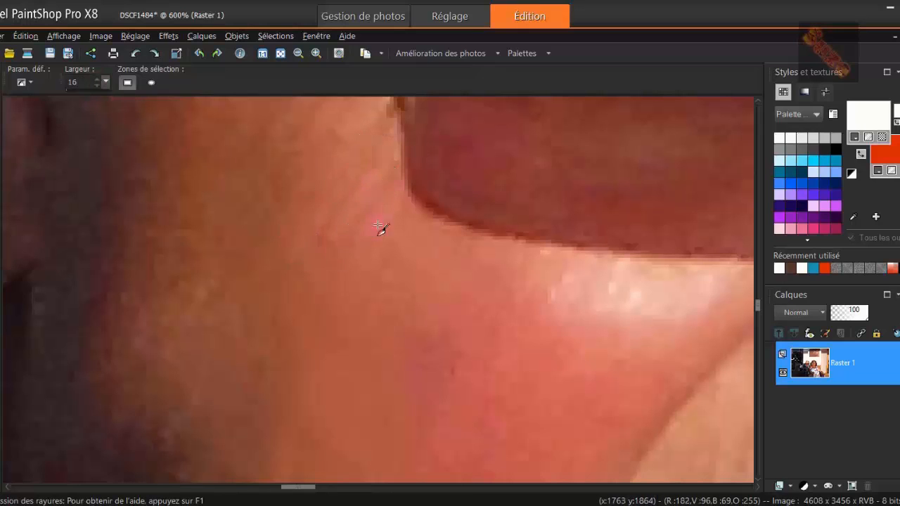
pyautogui.moveTo(379, 188); pyautogui.dragTo(345, 258)
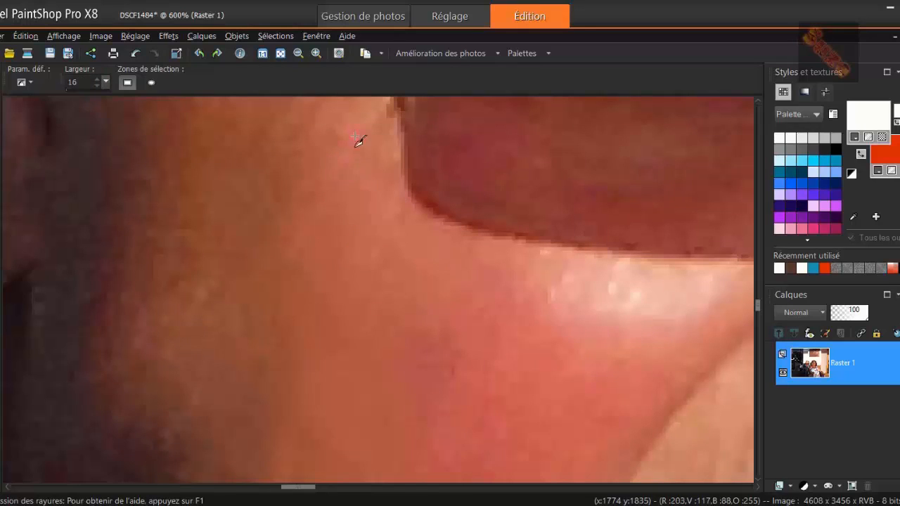
pyautogui.moveTo(371, 116); pyautogui.dragTo(321, 191)
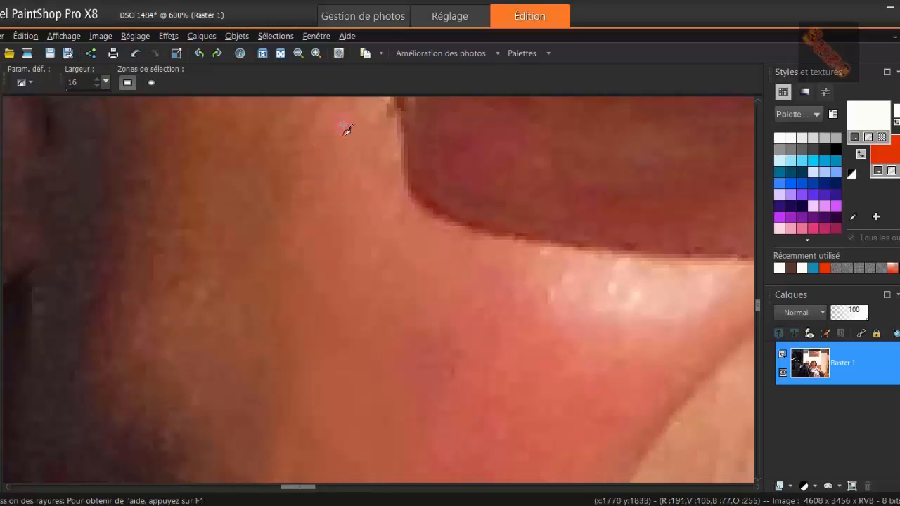
pyautogui.moveTo(310, 146); pyautogui.dragTo(311, 147)
# Even out the skin between the outer edge of the man's lens and his ear with longer overlapping strokes.
pyautogui.moveTo(331, 101)
pyautogui.mouseDown()
pyautogui.moveTo(267, 167)
pyautogui.moveTo(249, 201)
pyautogui.moveTo(294, 132)
pyautogui.moveTo(256, 176)
pyautogui.mouseUp()
pyautogui.moveTo(338, 103); pyautogui.dragTo(254, 177)
pyautogui.moveTo(322, 146); pyautogui.dragTo(272, 111)
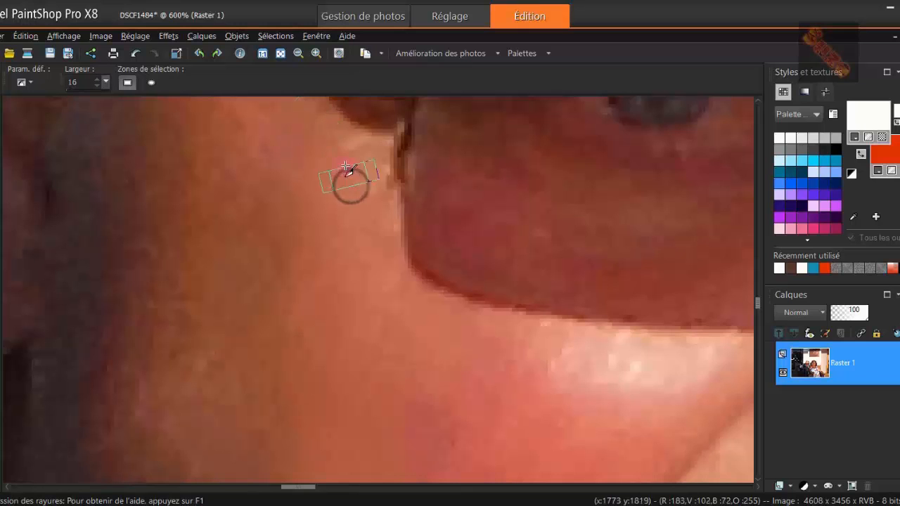
pyautogui.moveTo(371, 185); pyautogui.dragTo(185, 241)
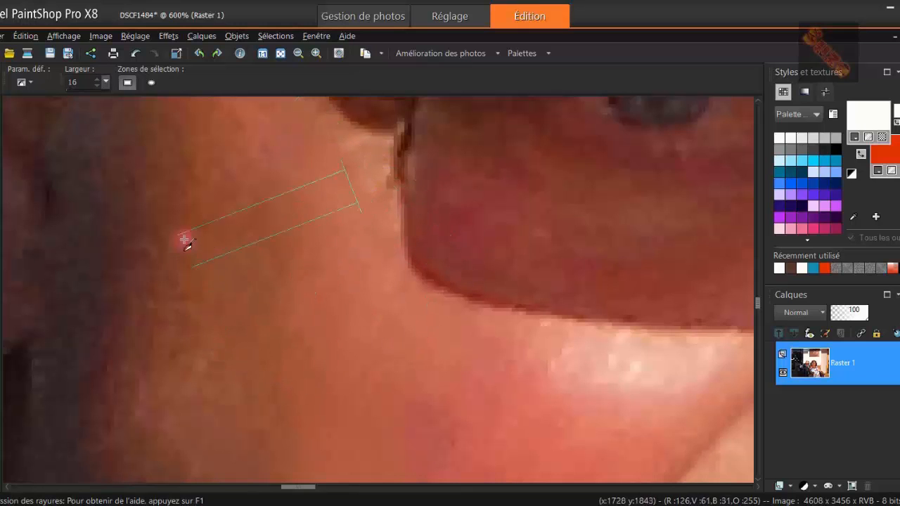
pyautogui.moveTo(367, 163)
pyautogui.mouseDown()
pyautogui.moveTo(396, 145)
pyautogui.moveTo(568, 251)
pyautogui.moveTo(670, 370)
pyautogui.moveTo(706, 340)
pyautogui.moveTo(629, 301)
pyautogui.moveTo(420, 135)
pyautogui.moveTo(285, 160)
pyautogui.moveTo(315, 159)
pyautogui.mouseUp()
pyautogui.moveTo(244, 148); pyautogui.dragTo(224, 128)
# Remove the light marks just below the hinge of the man's glasses and touch up the skin toward his ear.
pyautogui.scroll(-1, 304, 208)
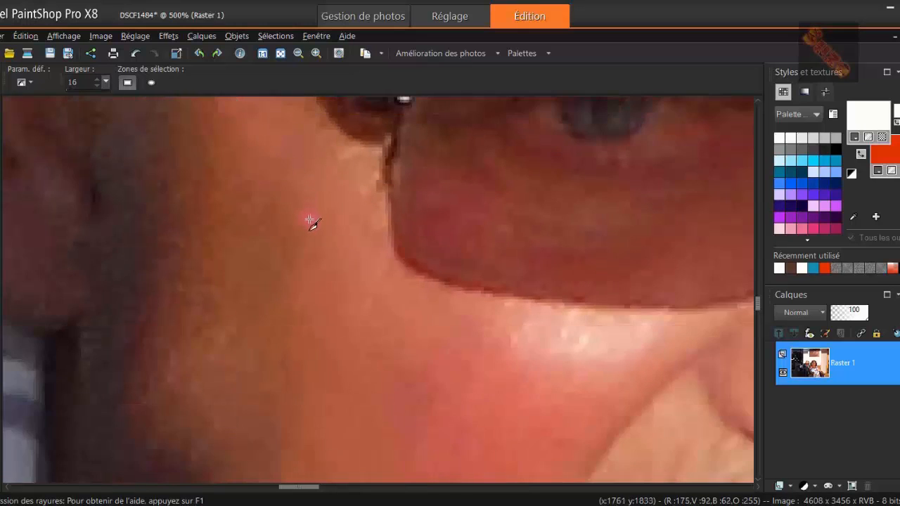
pyautogui.scroll(1, 365, 183)
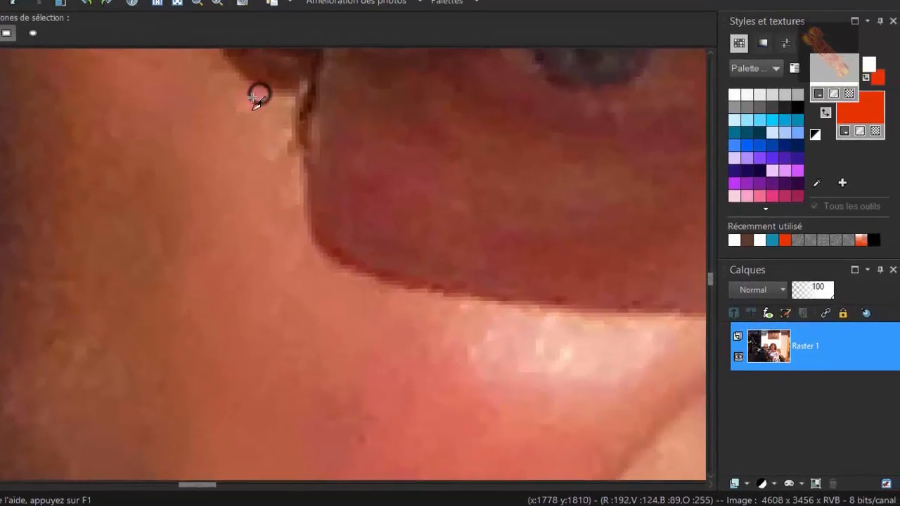
pyautogui.moveTo(351, 135); pyautogui.dragTo(327, 155)
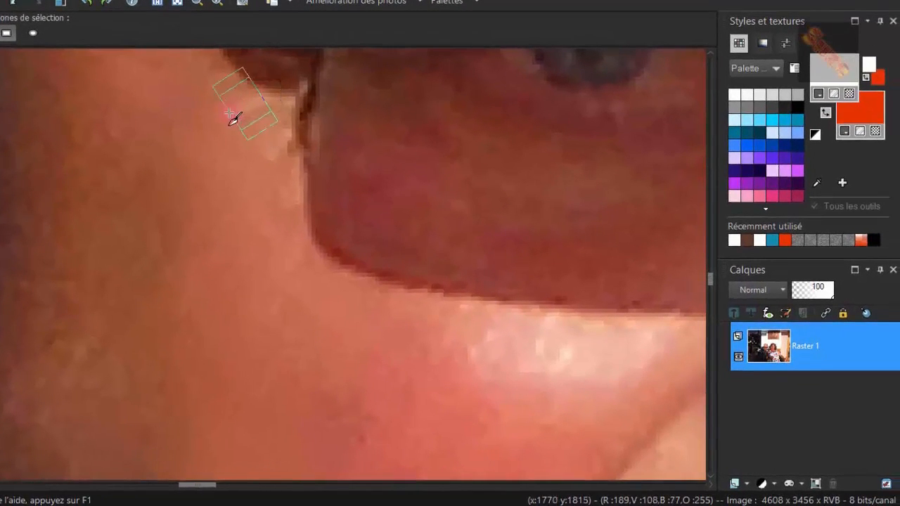
pyautogui.moveTo(229, 114); pyautogui.dragTo(230, 136)
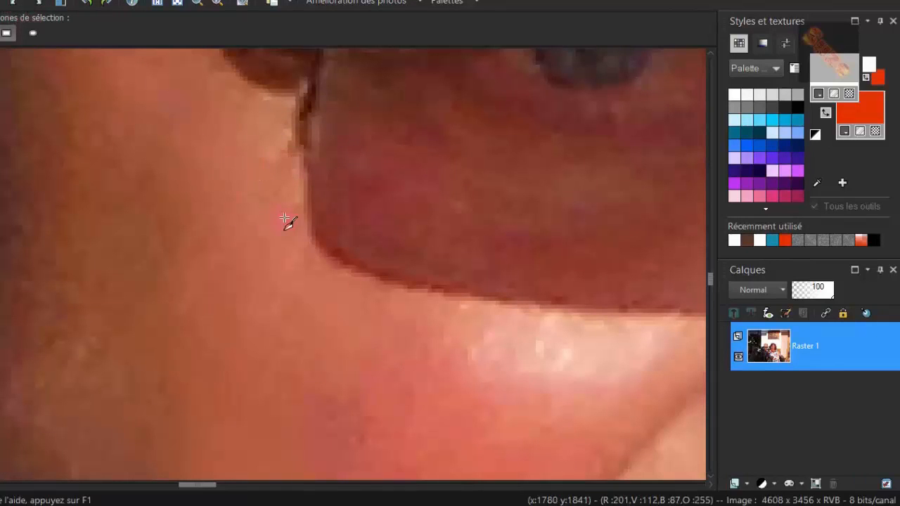
pyautogui.scroll(-4, 285, 219)
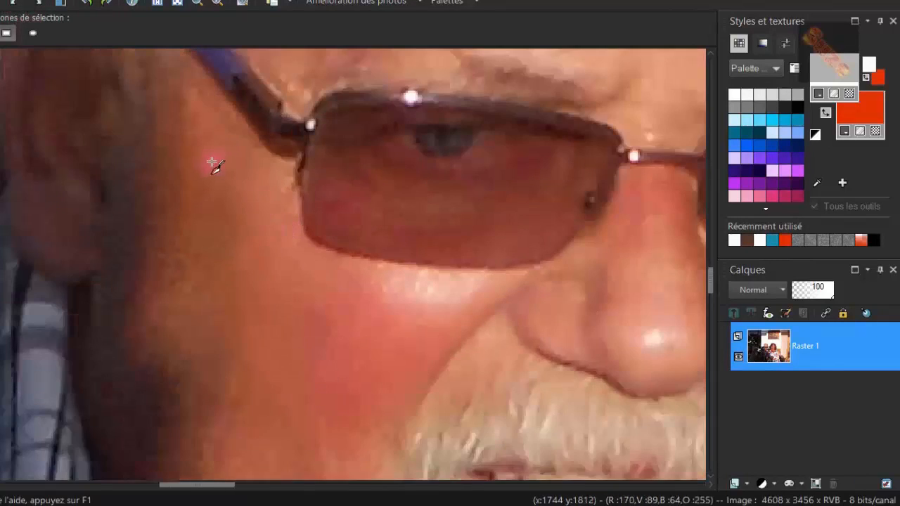
pyautogui.scroll(2, 214, 165)
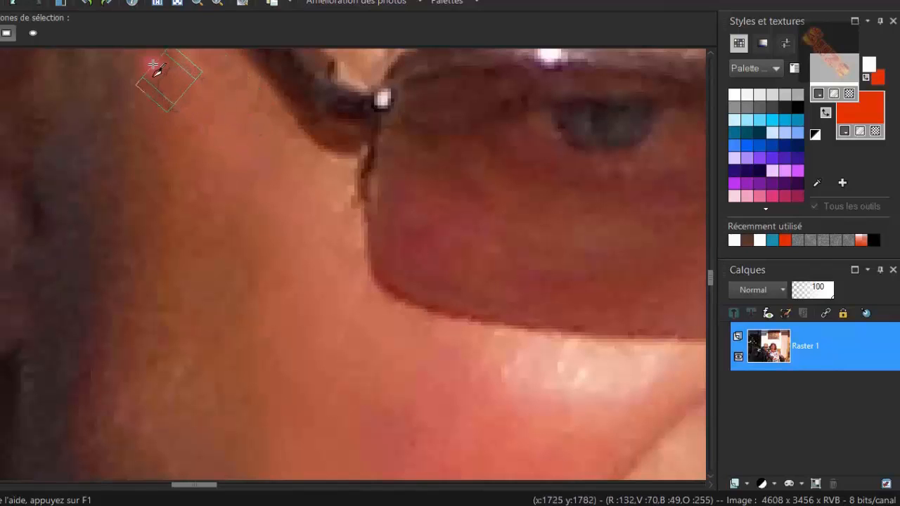
# Examine the man's retouched face, and compare both faces in the wider photo.
pyautogui.scroll(-5, 213, 172)
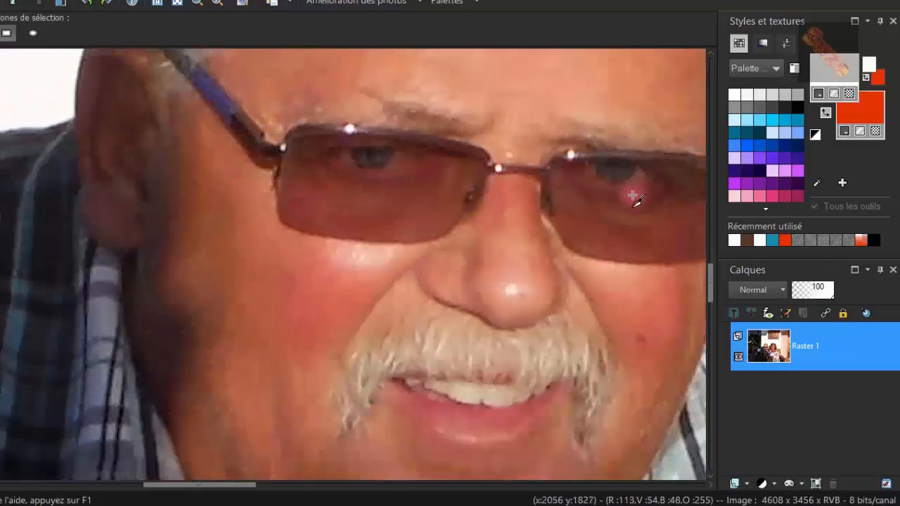
pyautogui.scroll(-3, 637, 199)
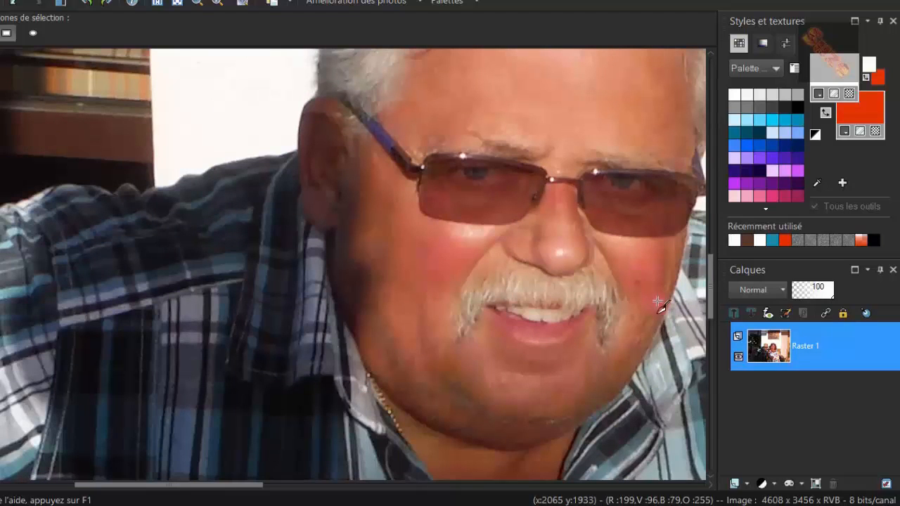
pyautogui.click(533, 485)
pyautogui.click(571, 485)
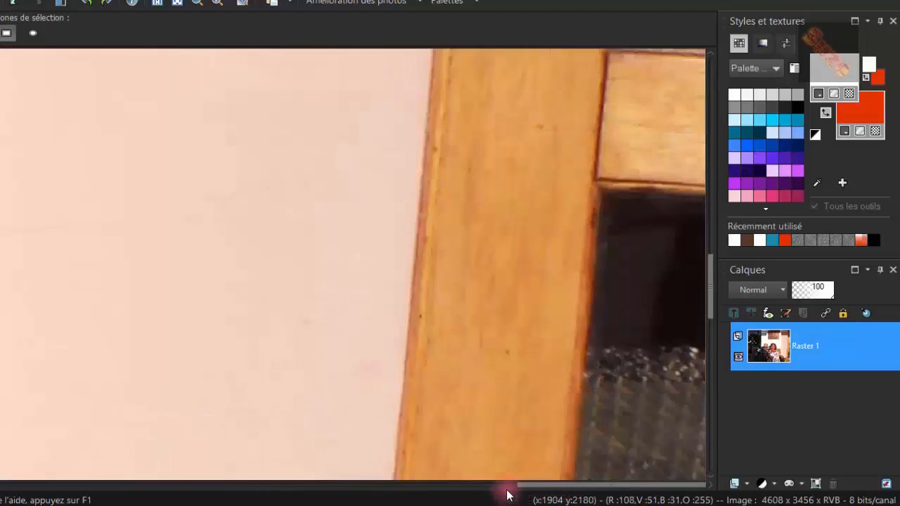
pyautogui.hscroll(-5, 408, 336)
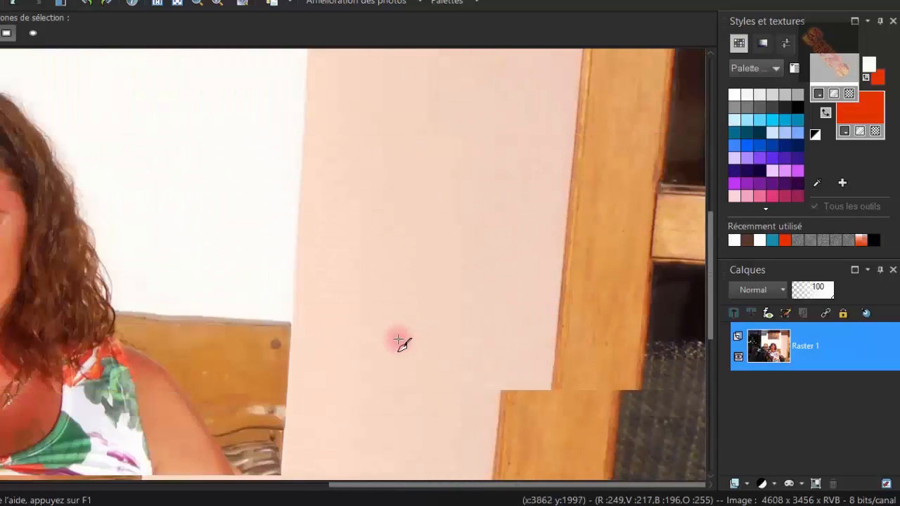
pyautogui.scroll(-1, 392, 341)
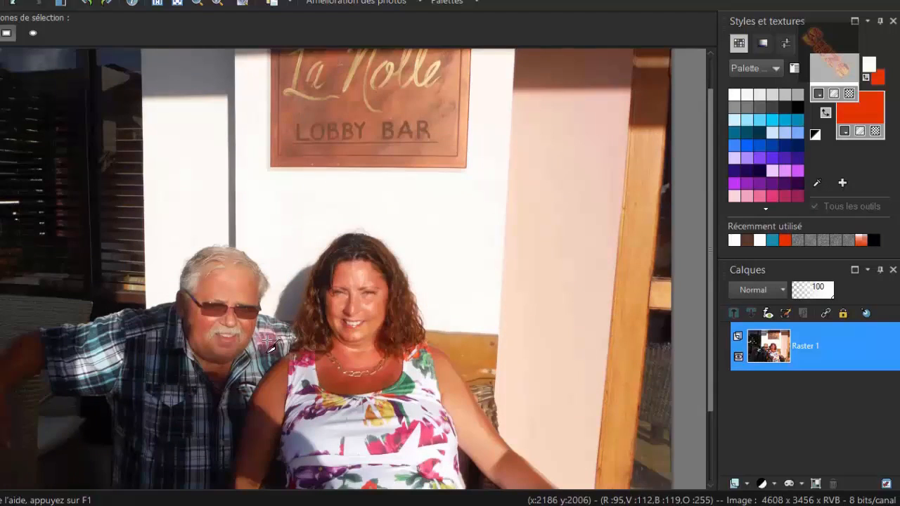
pyautogui.scroll(-1, 268, 343)
pyautogui.scroll(2, 268, 343)
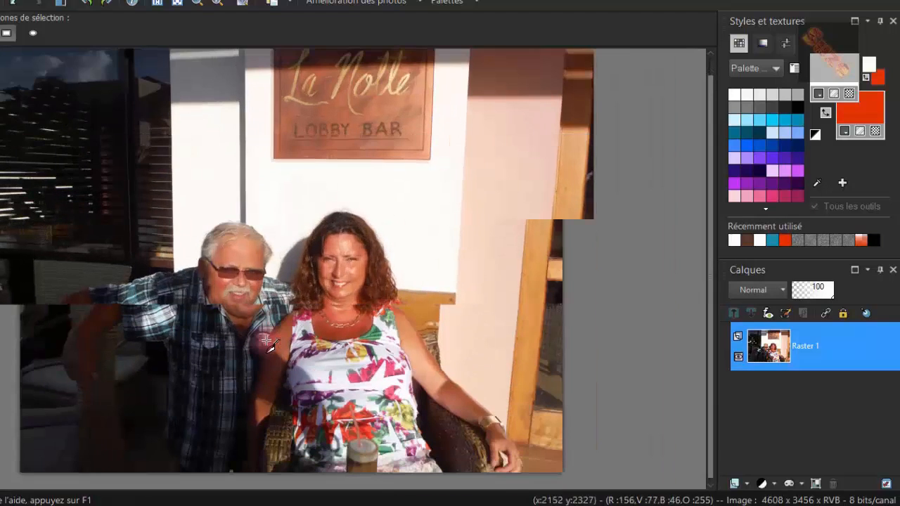
pyautogui.scroll(1, 268, 343)
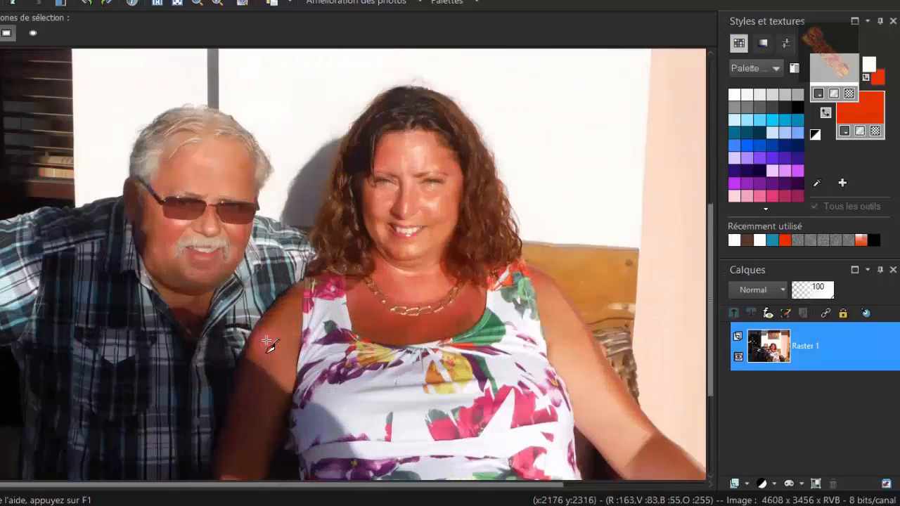
# Remove the light vertical lines along the outer edge of the man's cheek, from below his lens toward the jaw, with Scratch Remover strokes.
pyautogui.scroll(1, 268, 343)
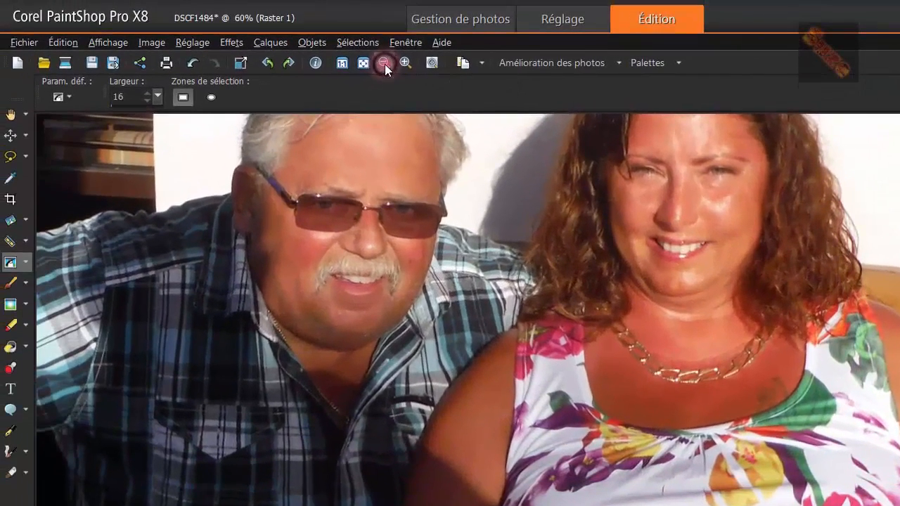
pyautogui.click(197, 2)
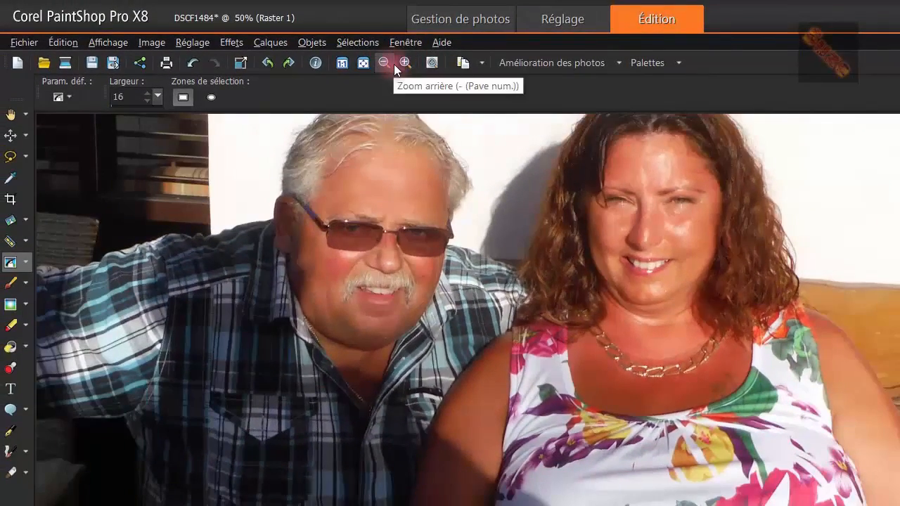
pyautogui.click(405, 63)
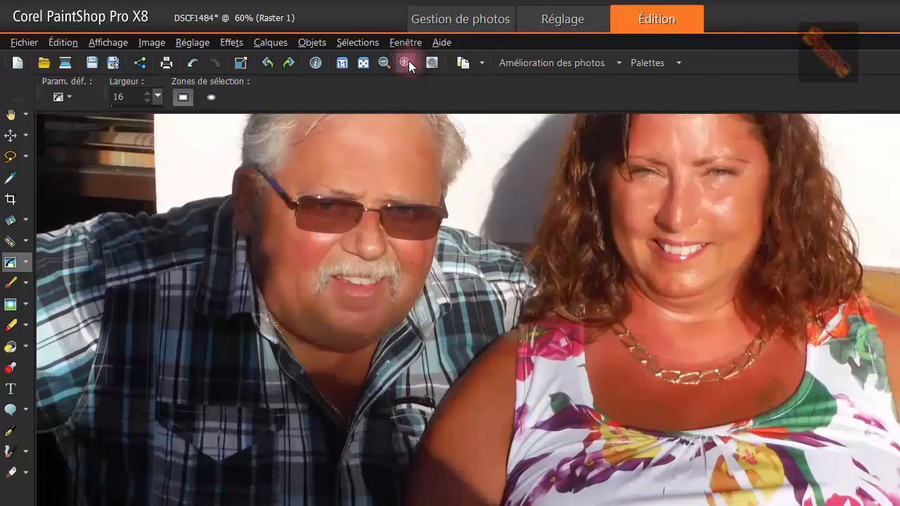
pyautogui.click(405, 62)
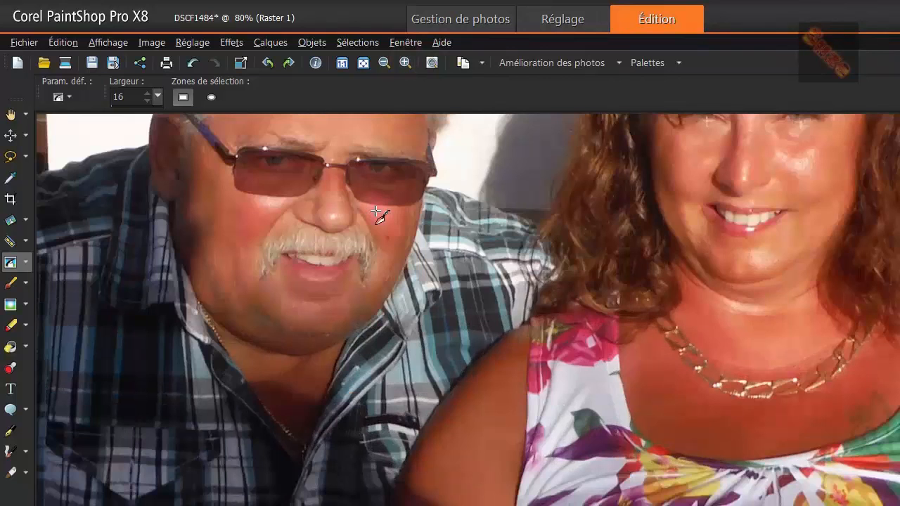
pyautogui.scroll(3, 376, 211)
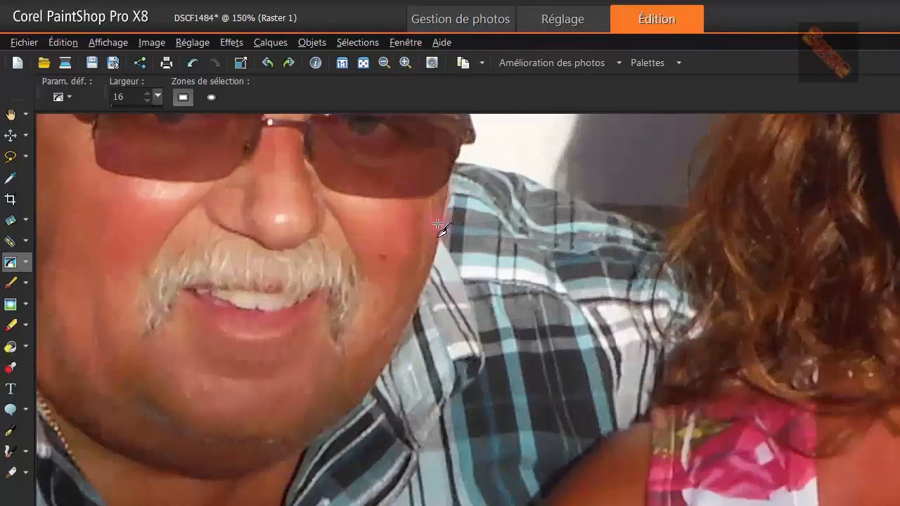
pyautogui.scroll(3, 438, 225)
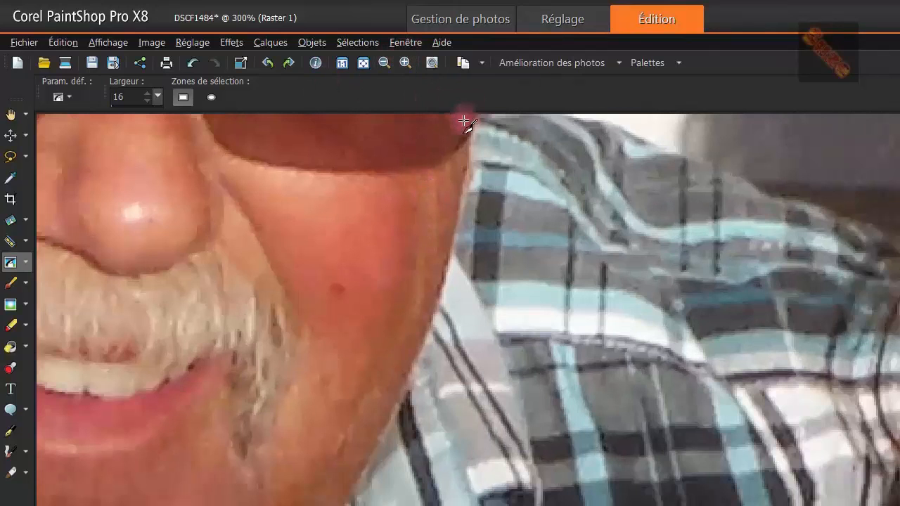
pyautogui.scroll(1, 421, 197)
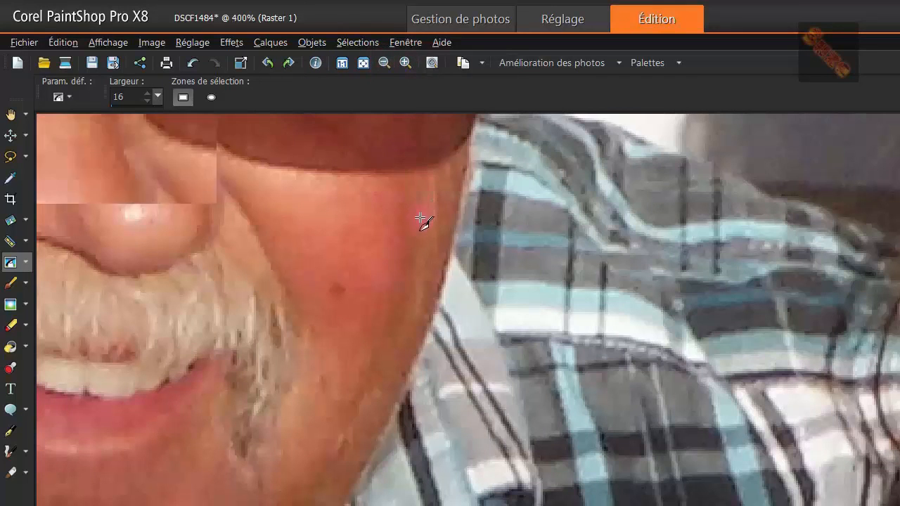
pyautogui.moveTo(406, 168); pyautogui.dragTo(444, 262)
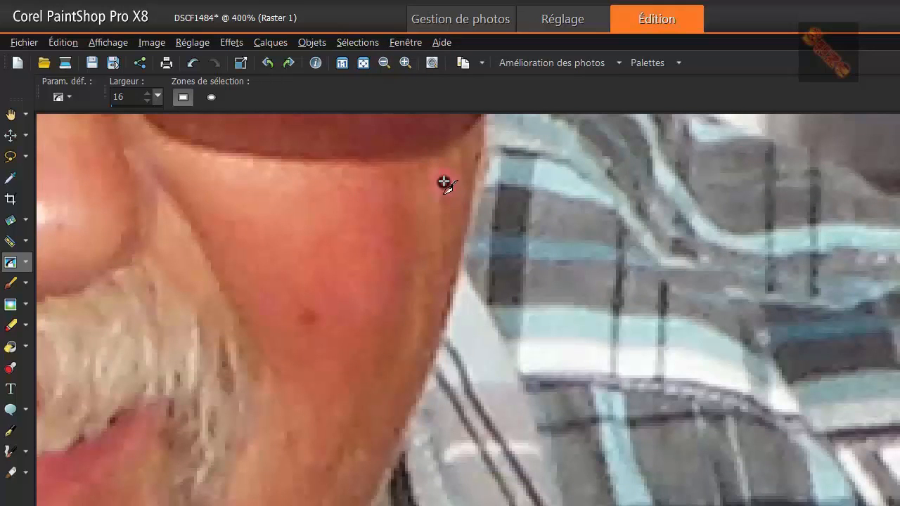
pyautogui.moveTo(445, 183); pyautogui.dragTo(416, 334)
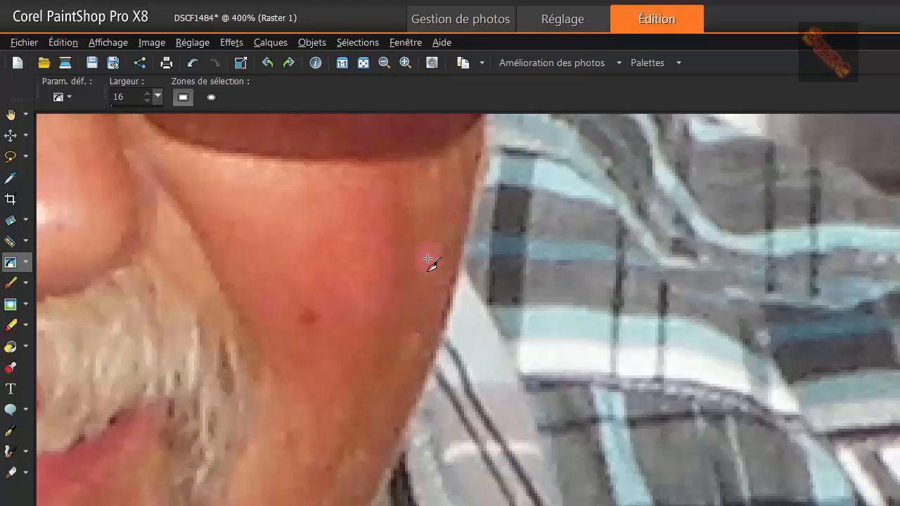
pyautogui.moveTo(428, 260); pyautogui.dragTo(395, 376)
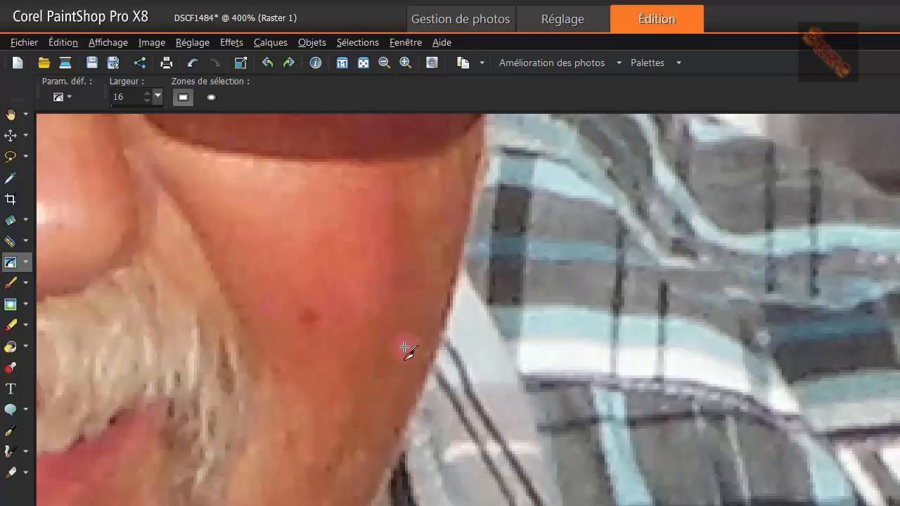
pyautogui.moveTo(440, 153); pyautogui.dragTo(440, 181)
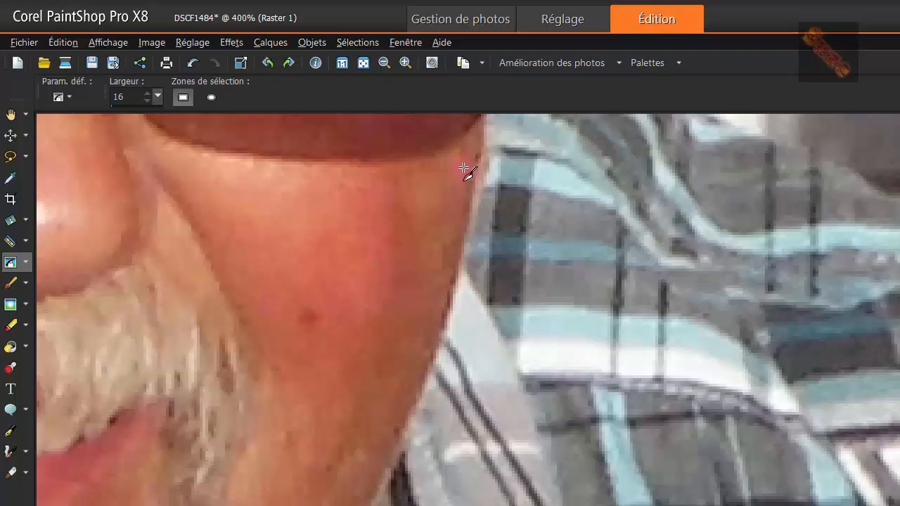
pyautogui.moveTo(389, 194); pyautogui.dragTo(404, 281)
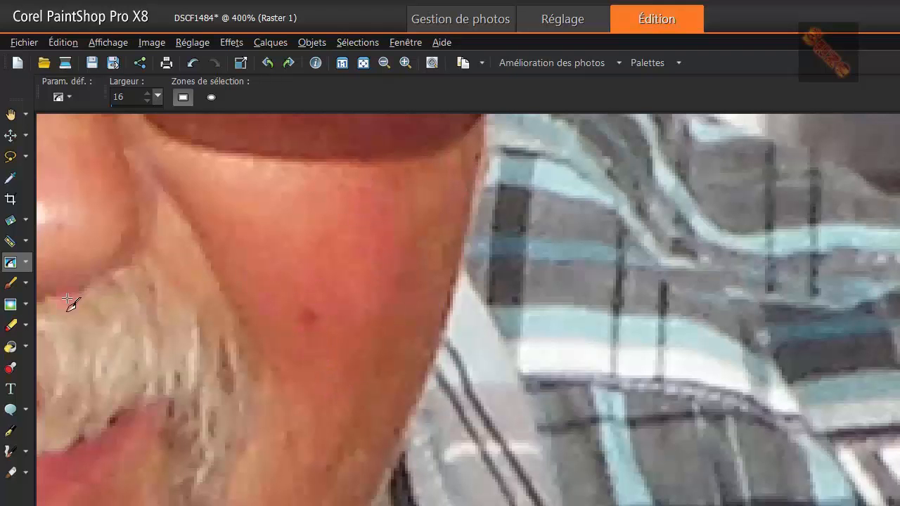
# Try removing the dark spot on the man's cheek with the Makeover tool's blemish mode, and undo the correction.
pyautogui.click(26, 237)
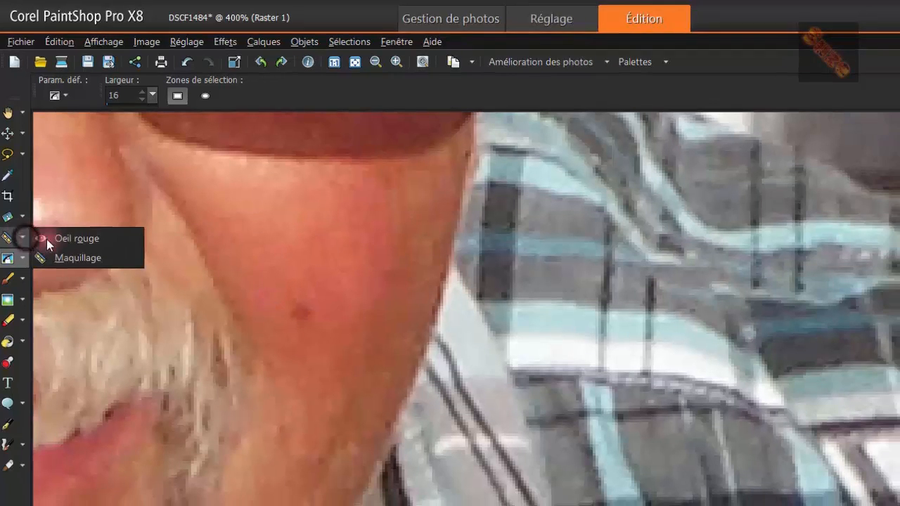
pyautogui.click(67, 257)
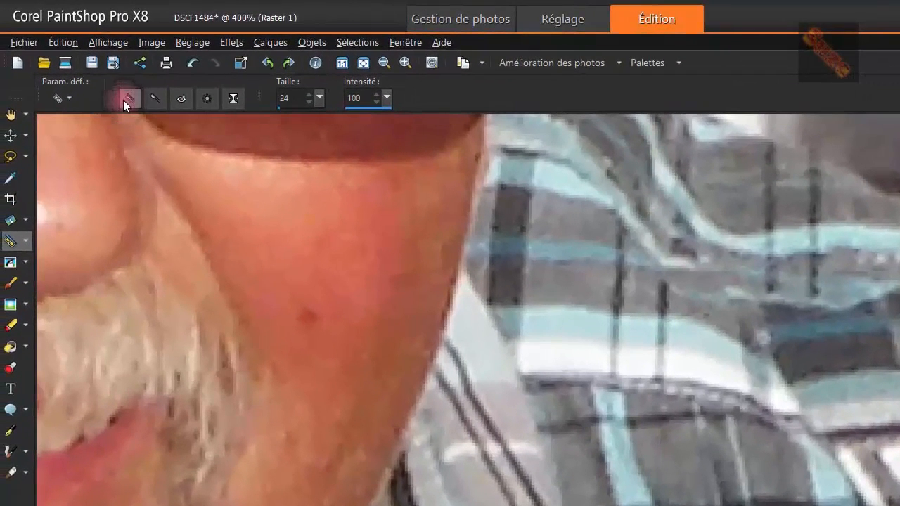
pyautogui.click(310, 316)
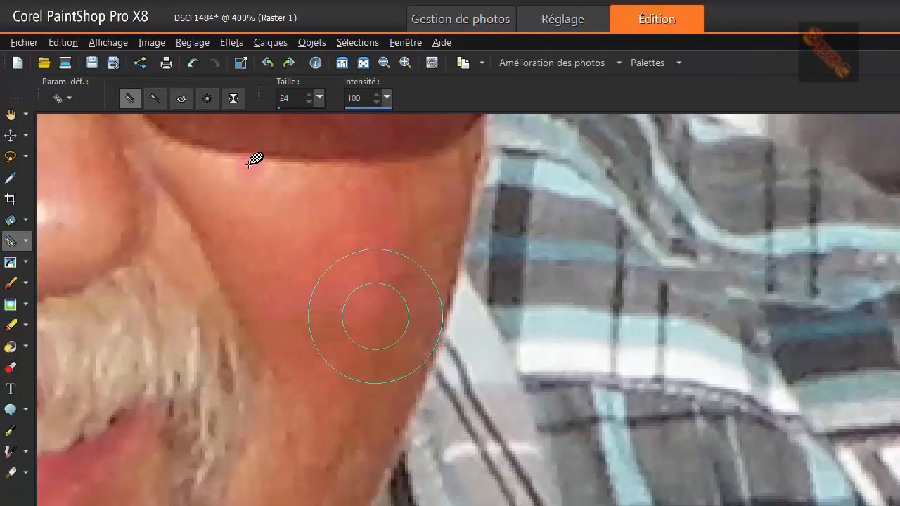
pyautogui.click(193, 61)
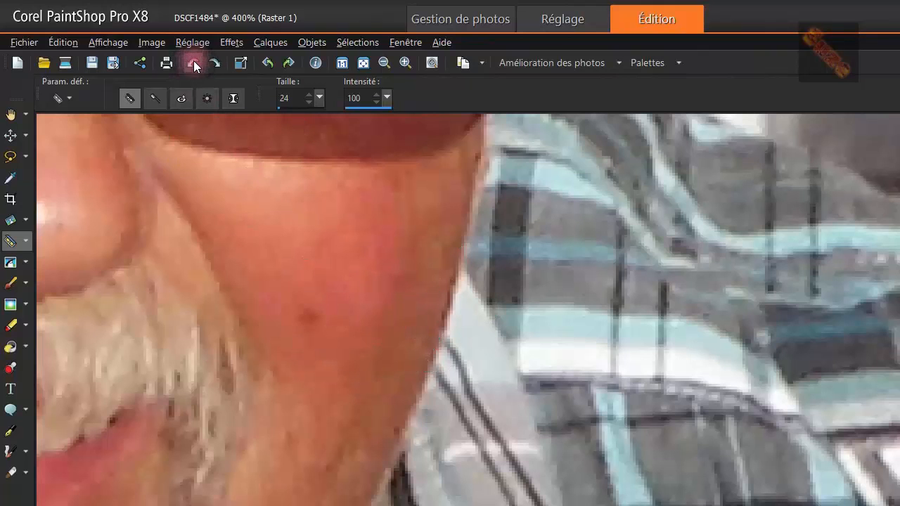
# Remove the dark spot on the man's cheek beside his moustache with the Scratch Remover.
pyautogui.click(30, 267)
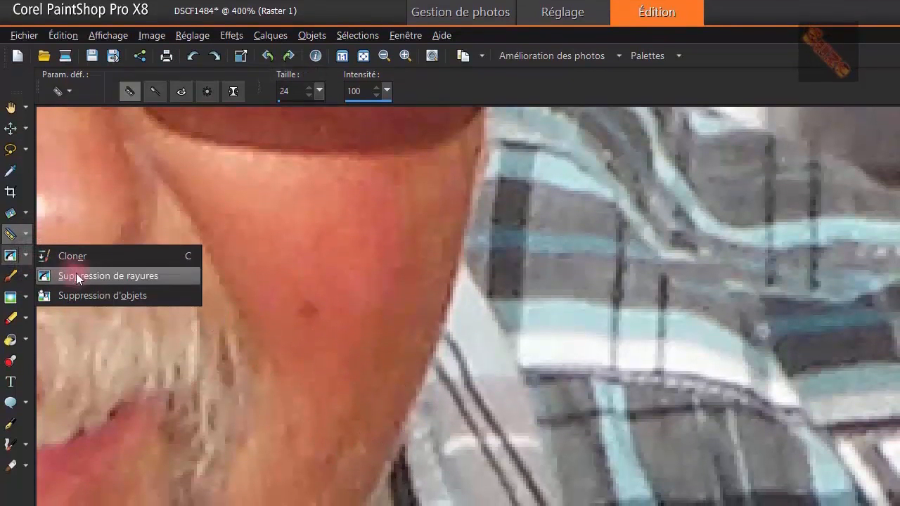
pyautogui.click(83, 284)
pyautogui.moveTo(292, 264); pyautogui.dragTo(322, 346)
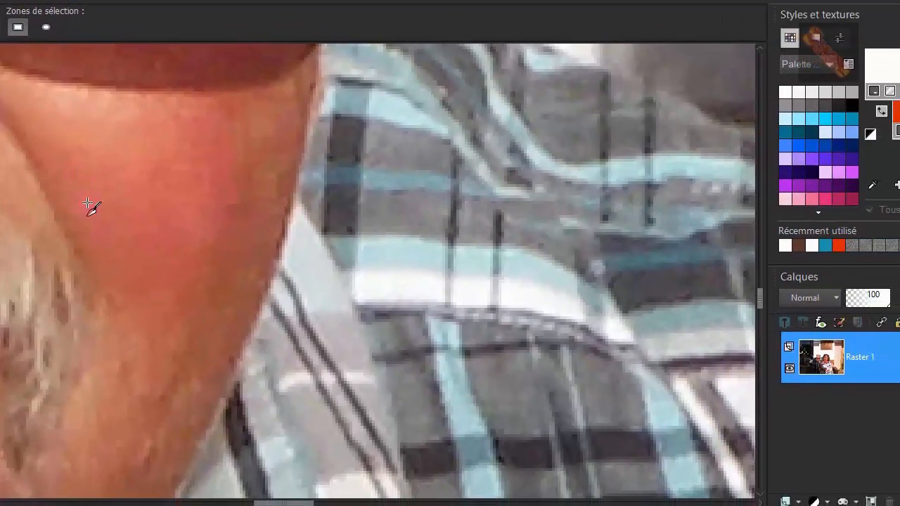
pyautogui.scroll(-5, 152, 242)
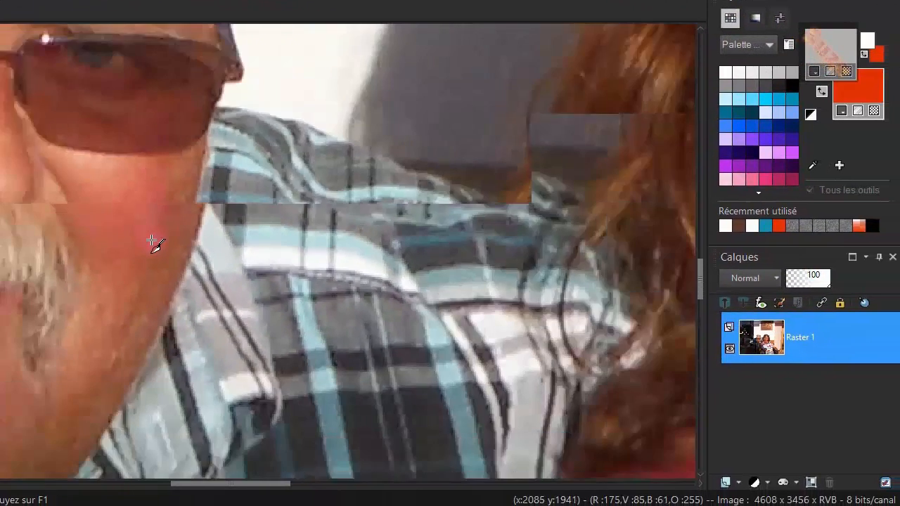
pyautogui.scroll(-4, 152, 242)
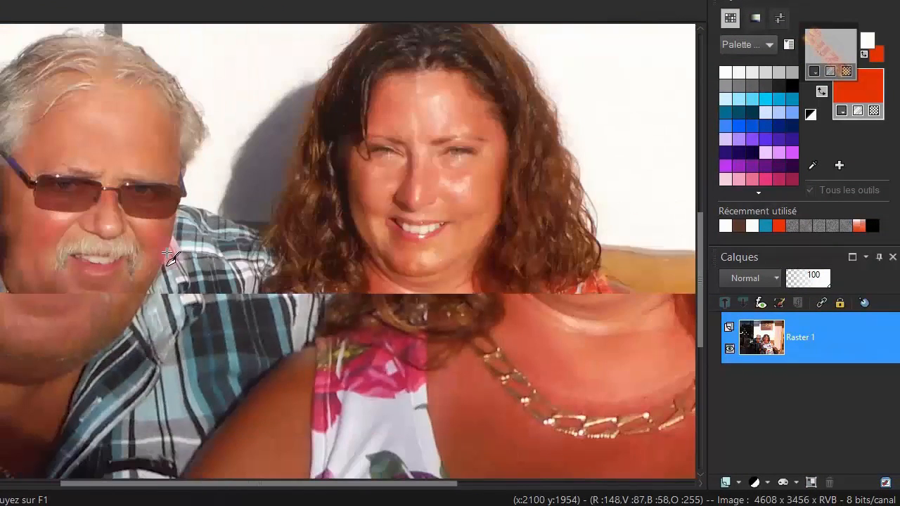
pyautogui.scroll(-3, 167, 254)
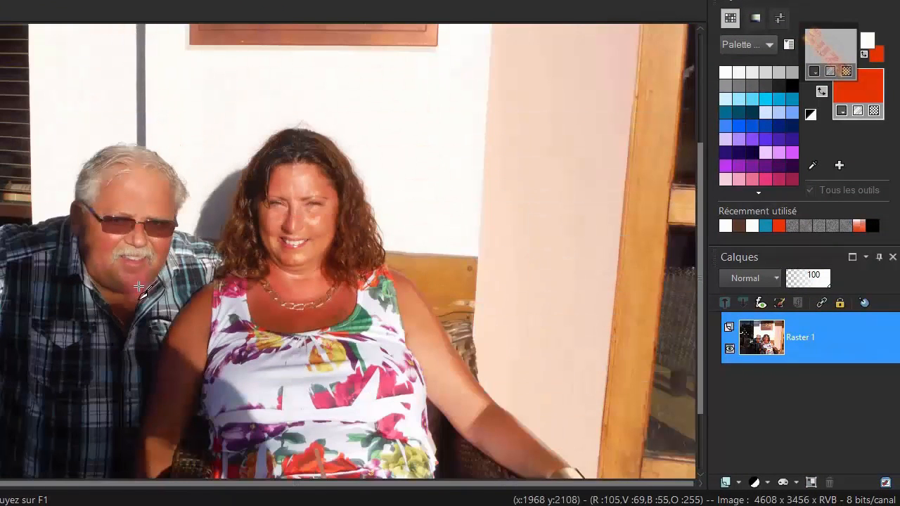